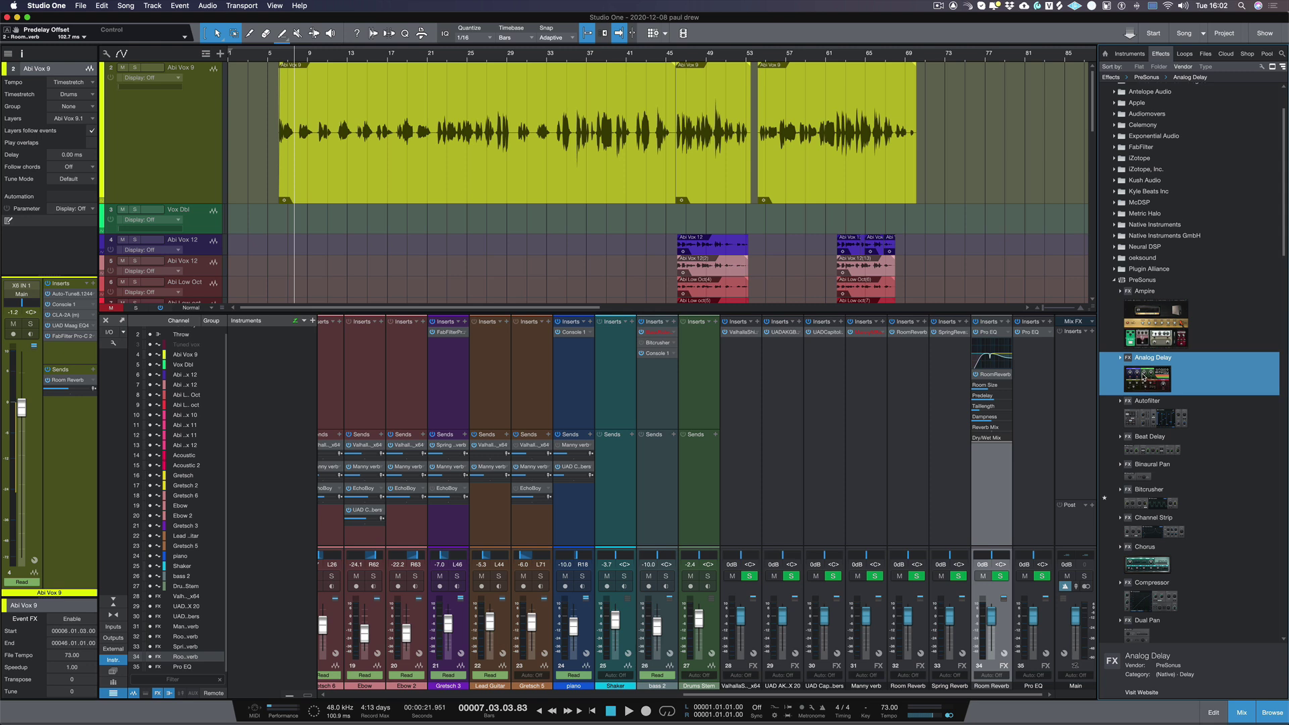
# Add Analog Delay as a new FX send on the lead vocal channel and set its delay time to 1/8.
pyautogui.moveTo(1144, 378); pyautogui.dragTo(72, 433)
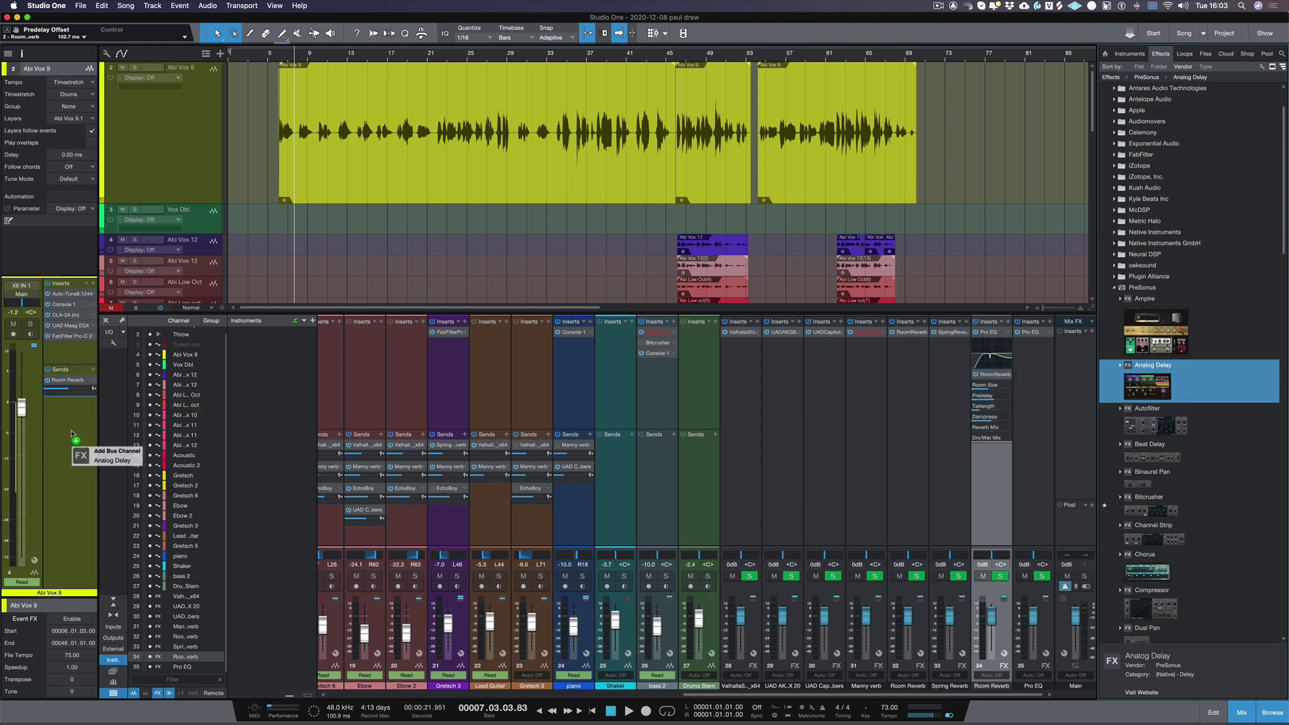
pyautogui.moveTo(72, 433); pyautogui.dragTo(74, 434)
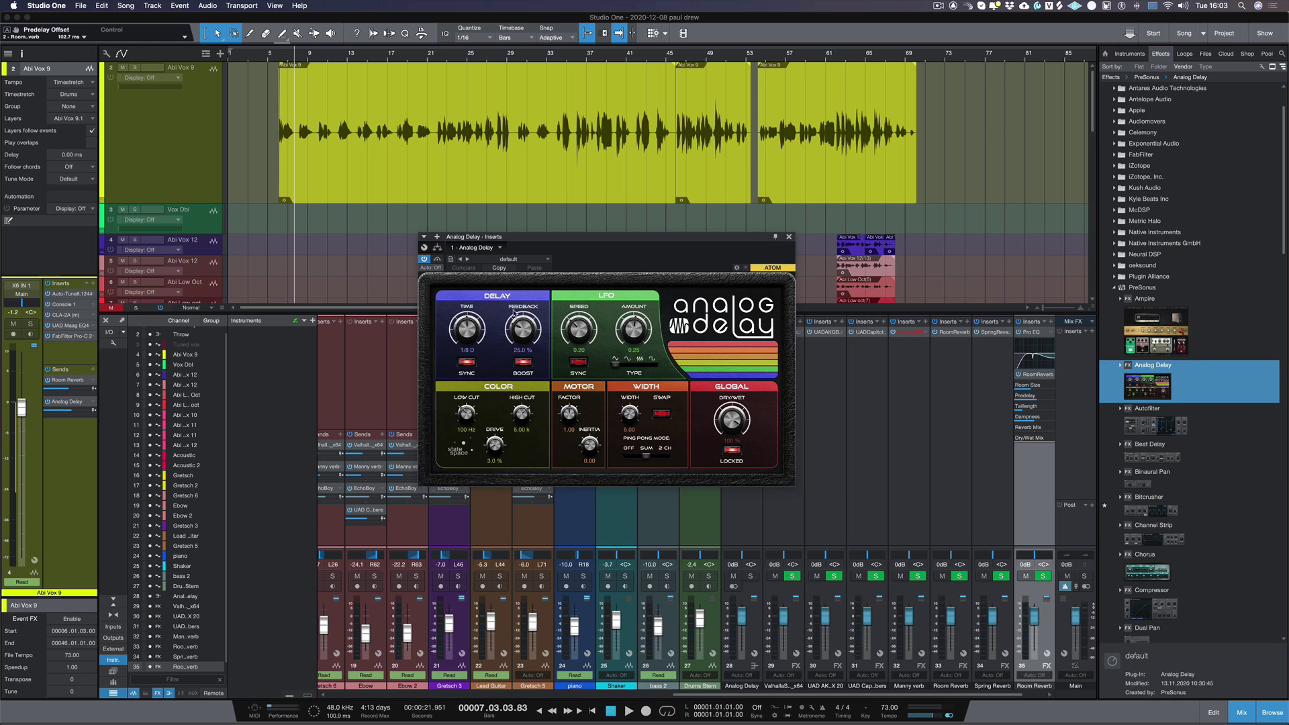
pyautogui.moveTo(463, 327); pyautogui.dragTo(462, 324)
# Disable the lead vocal's Room Reverb send and audition the vocal with the delay.
pyautogui.click(46, 381)
pyautogui.press('space')
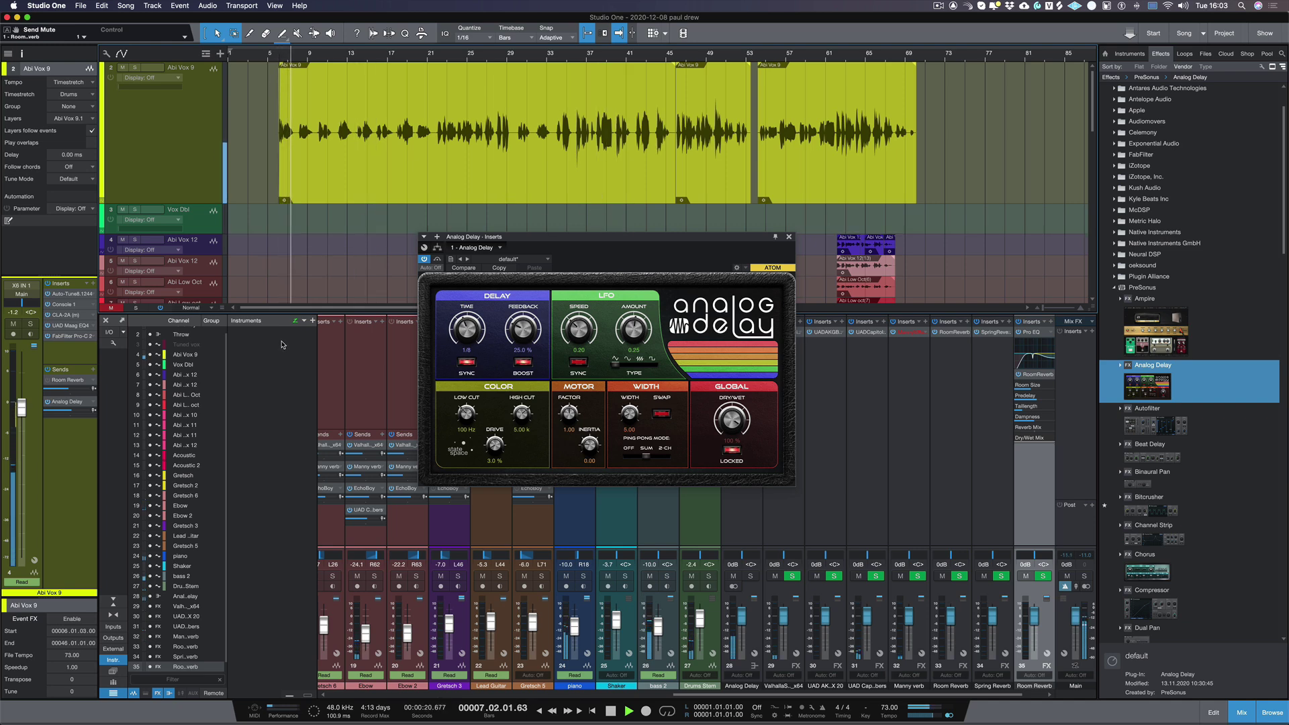
pyautogui.press('space')
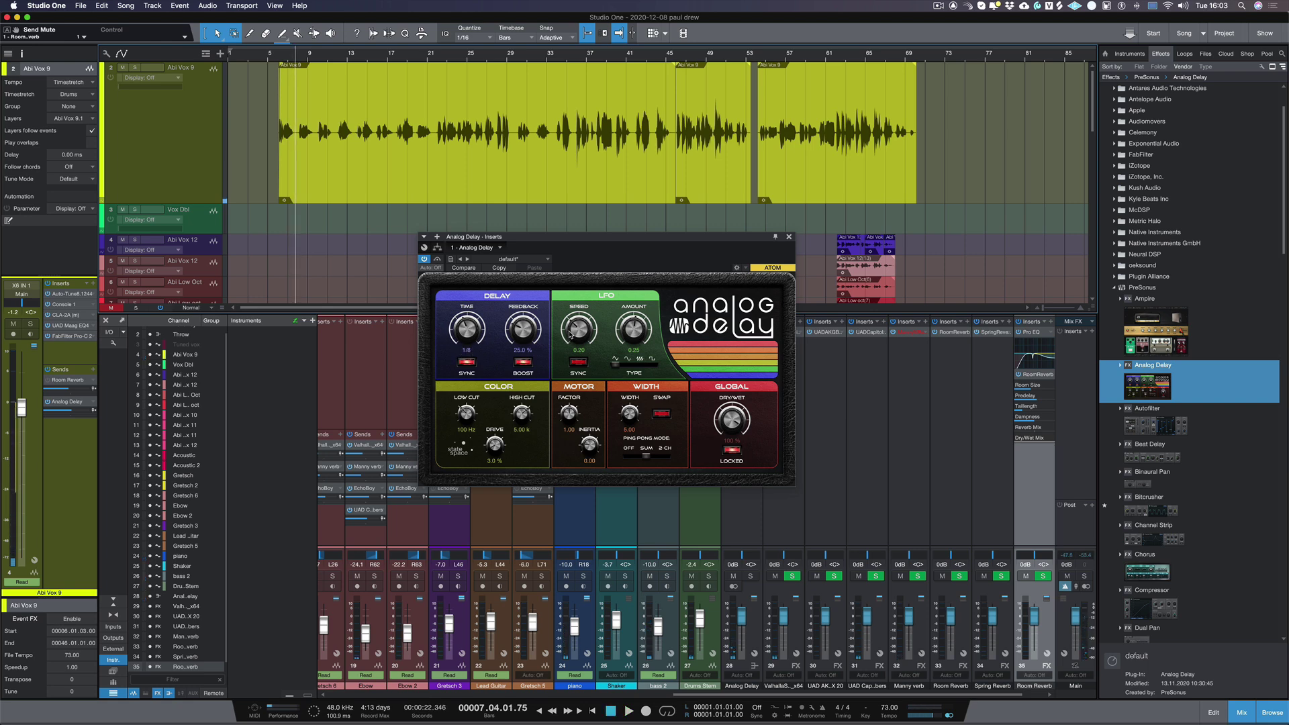
# Set the delay's feedback to 12.5% and the vocal's Analog Delay send to about -26 dB, checking by ear.
pyautogui.moveTo(514, 327); pyautogui.dragTo(513, 331)
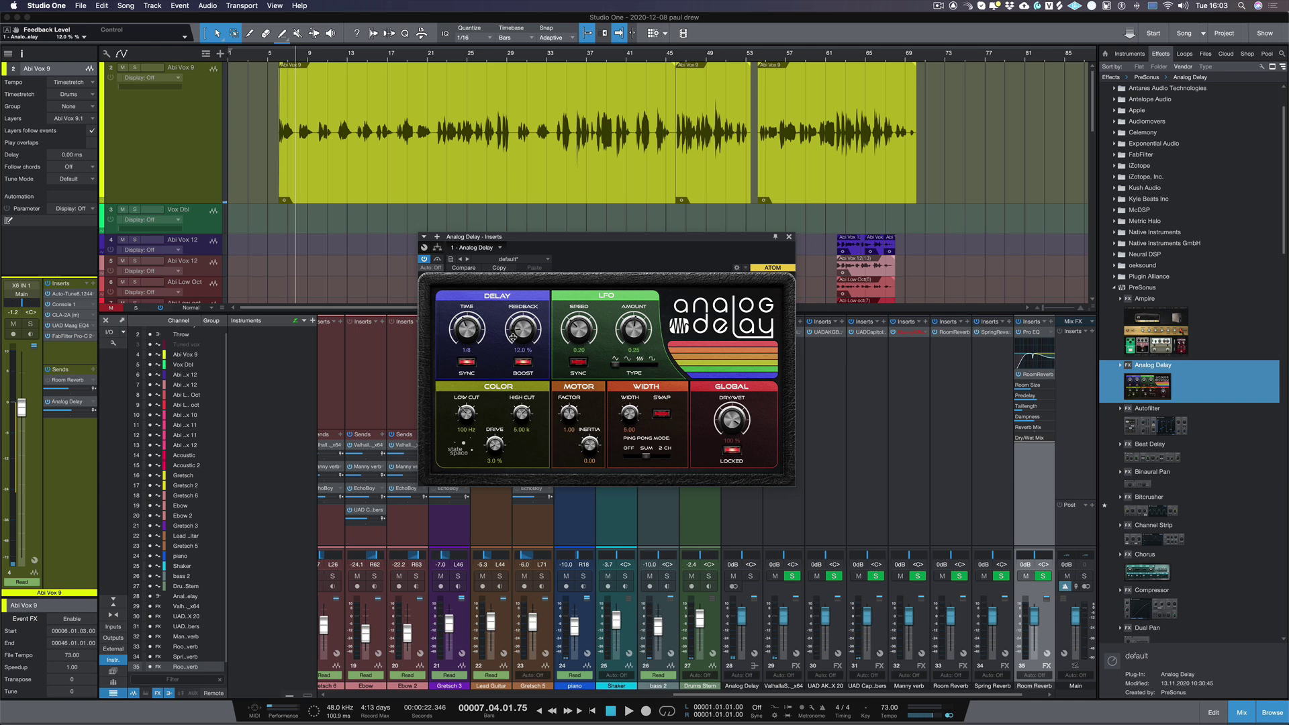
pyautogui.moveTo(68, 415); pyautogui.dragTo(55, 412)
pyautogui.press('space')
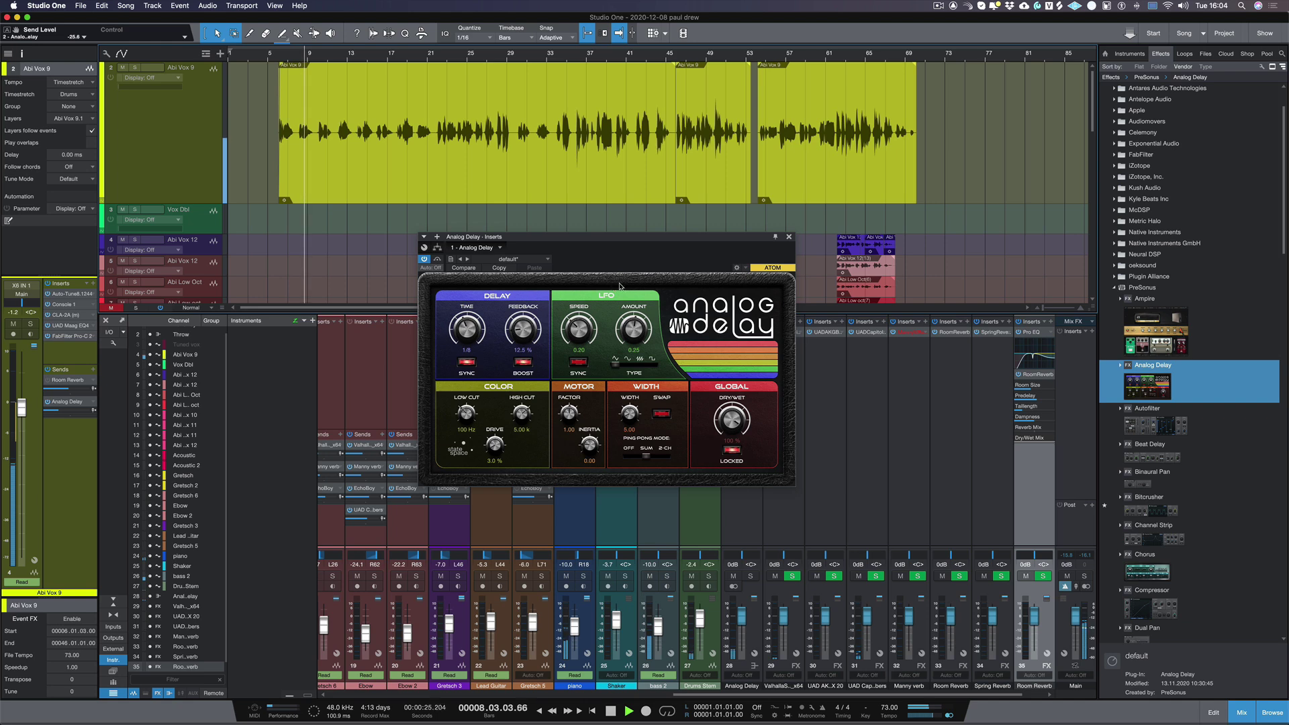
pyautogui.press('space')
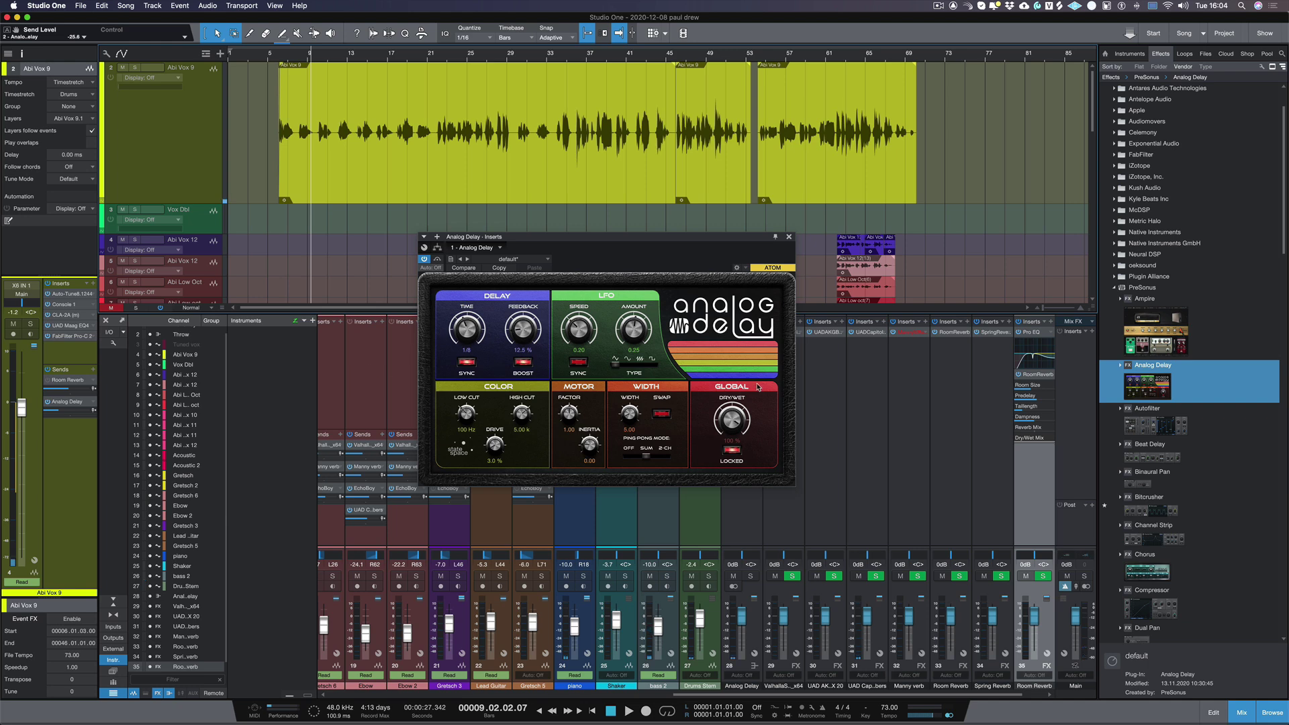
# Set the delay's feedback width to 100 and raise the vocal's Analog Delay send to -19.7 dB during playback.
pyautogui.doubleClick(628, 414)
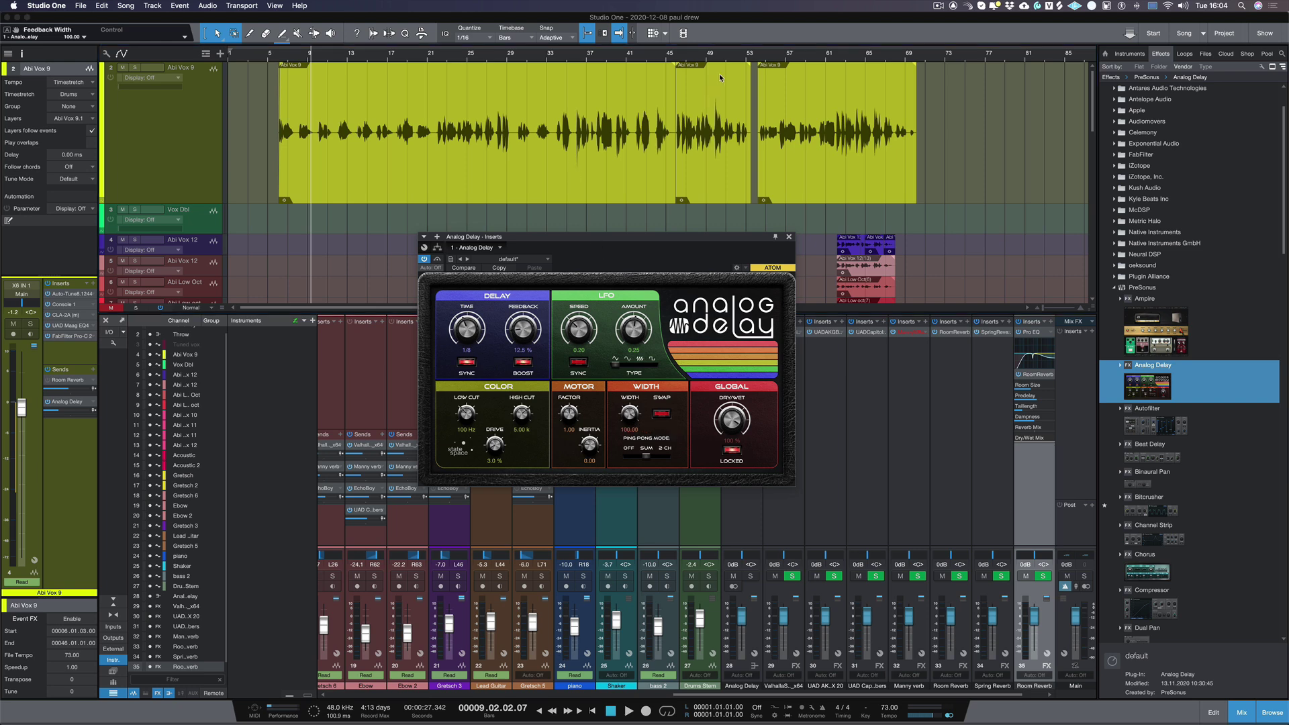
pyautogui.press('space')
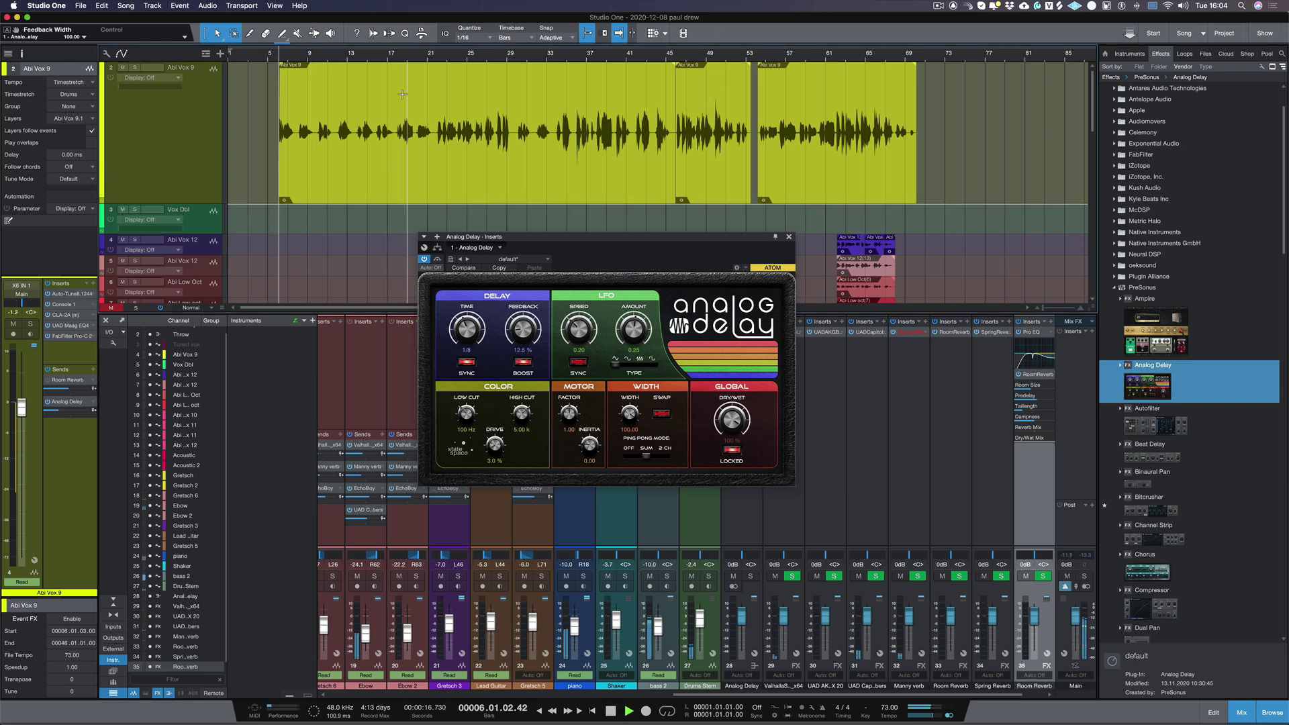
pyautogui.moveTo(59, 412); pyautogui.dragTo(62, 414)
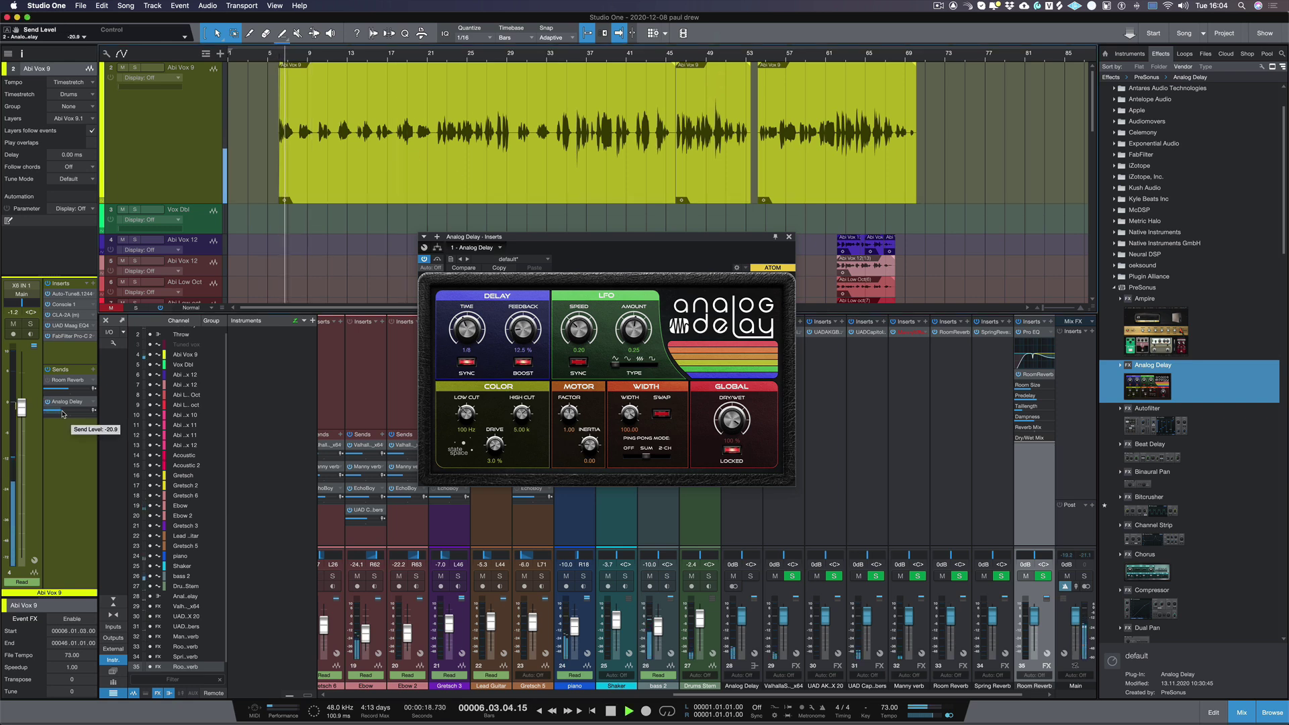
pyautogui.scroll(1, 63, 415)
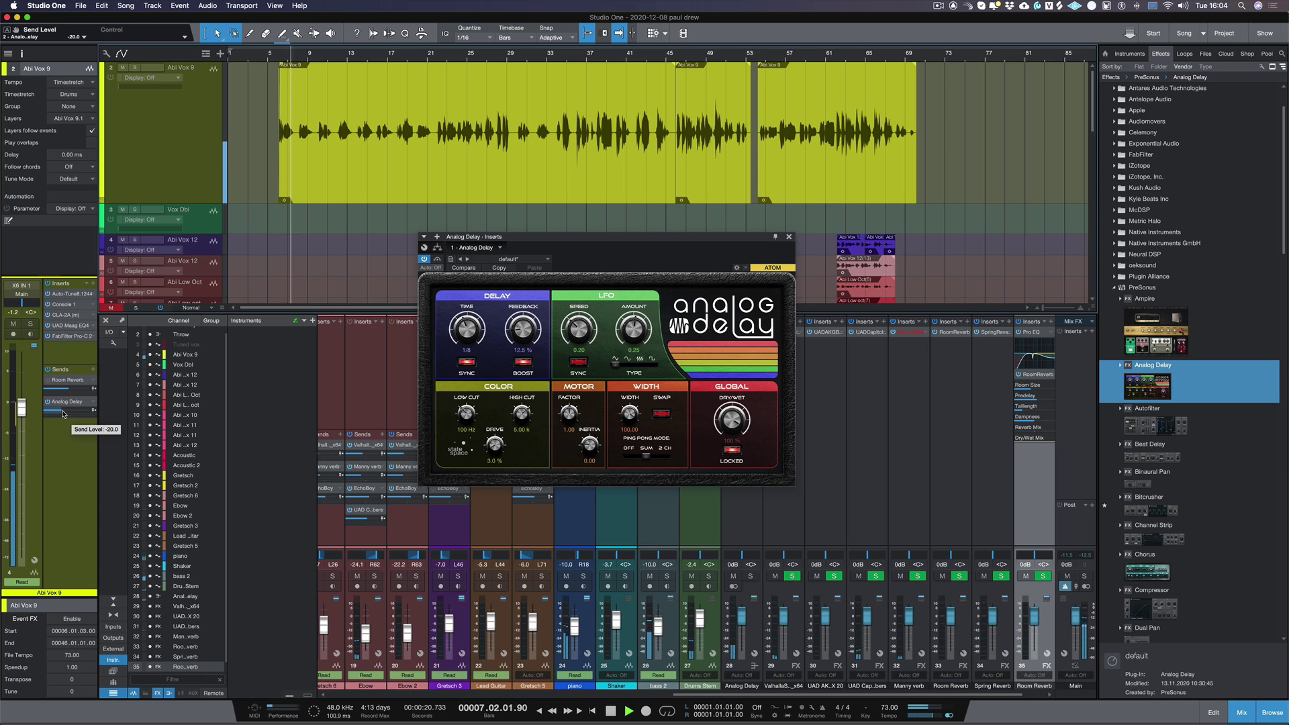
pyautogui.scroll(1, 62, 414)
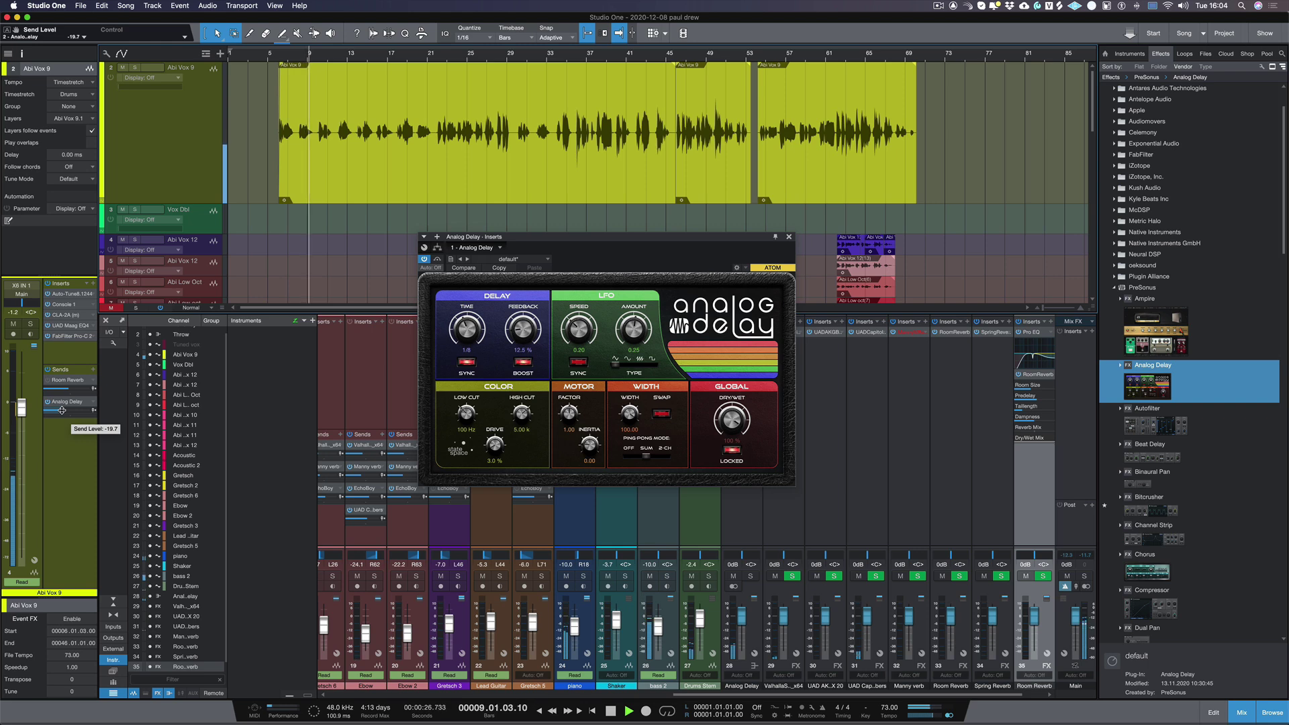
pyautogui.press('space')
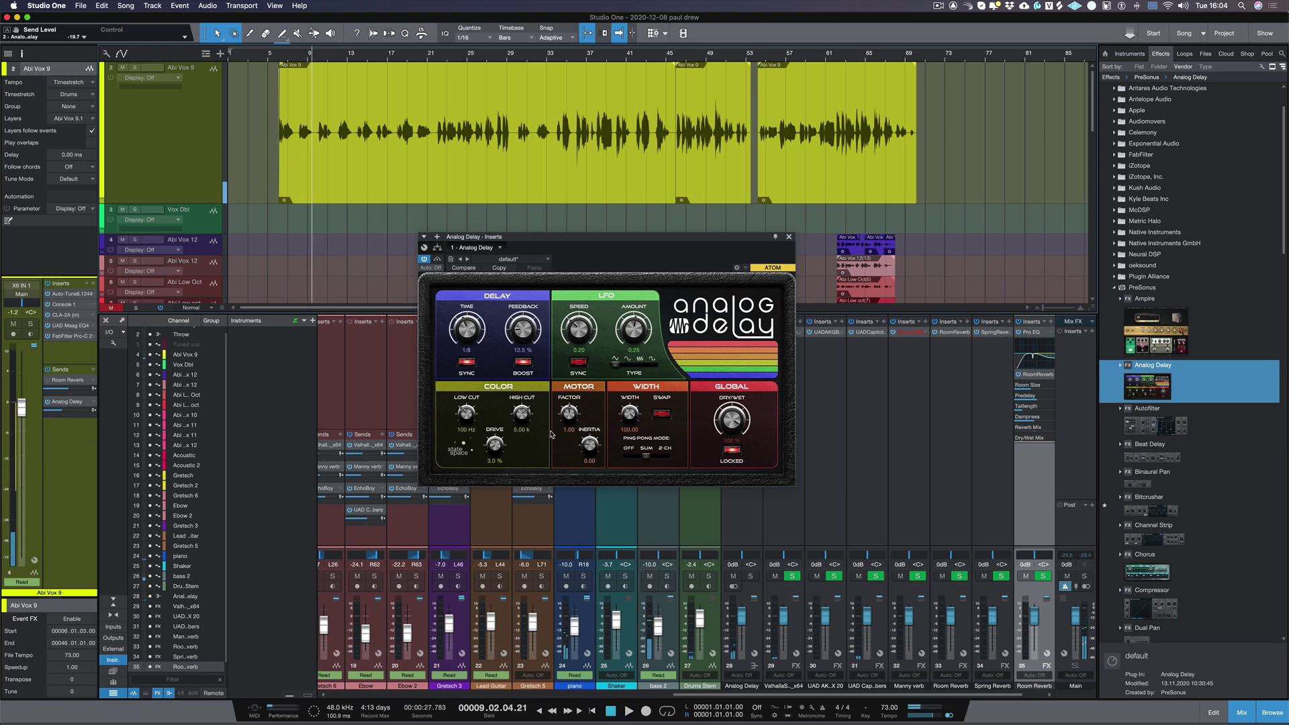
# Narrow the delay's tone with a 189 Hz low cut and a 3.27 kHz high cut, audition it, and close the plug-in.
pyautogui.moveTo(515, 412); pyautogui.dragTo(514, 414)
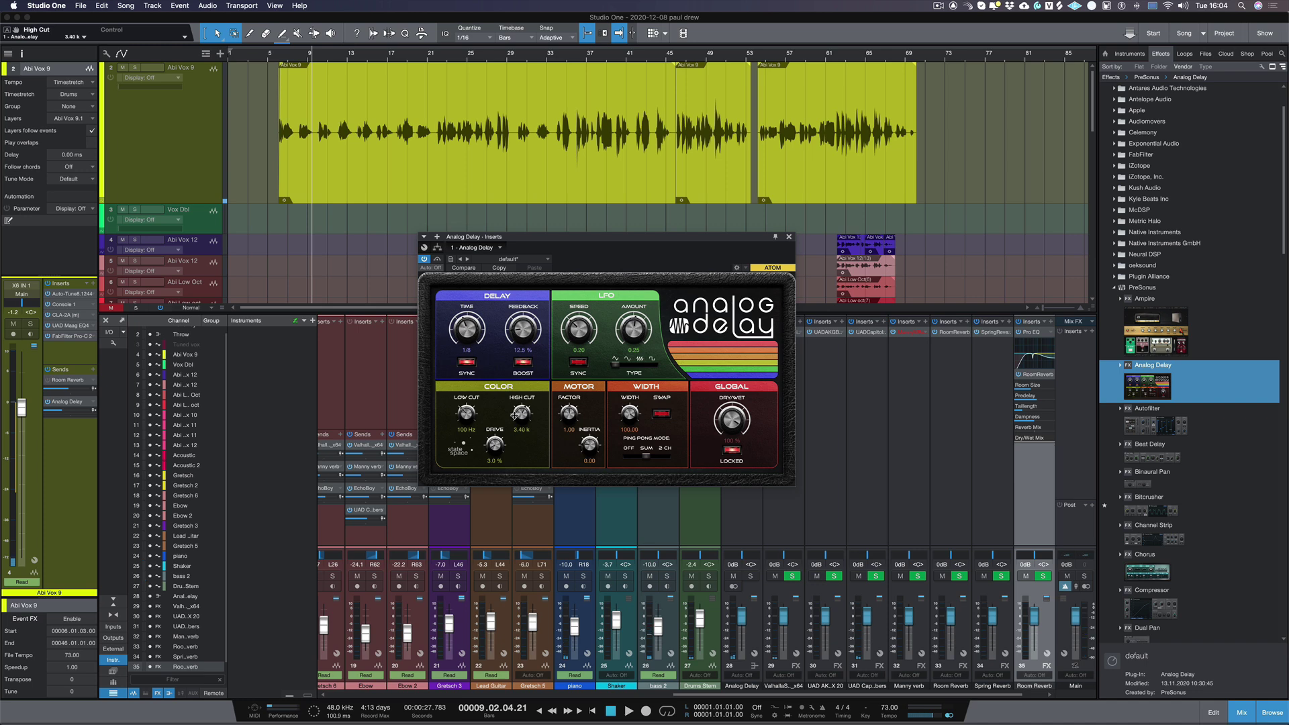
pyautogui.moveTo(458, 416); pyautogui.dragTo(460, 398)
pyautogui.moveTo(522, 410); pyautogui.dragTo(522, 411)
pyautogui.press('space')
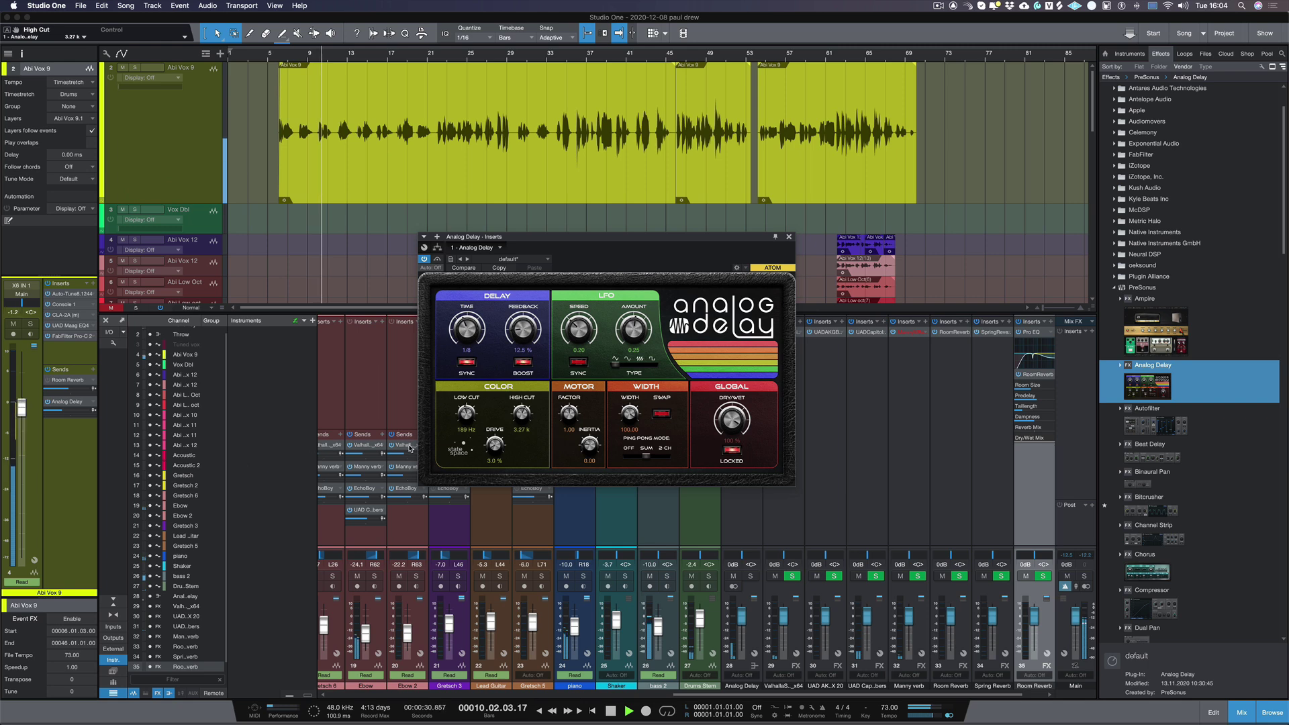
pyautogui.press('space')
pyautogui.click(790, 238)
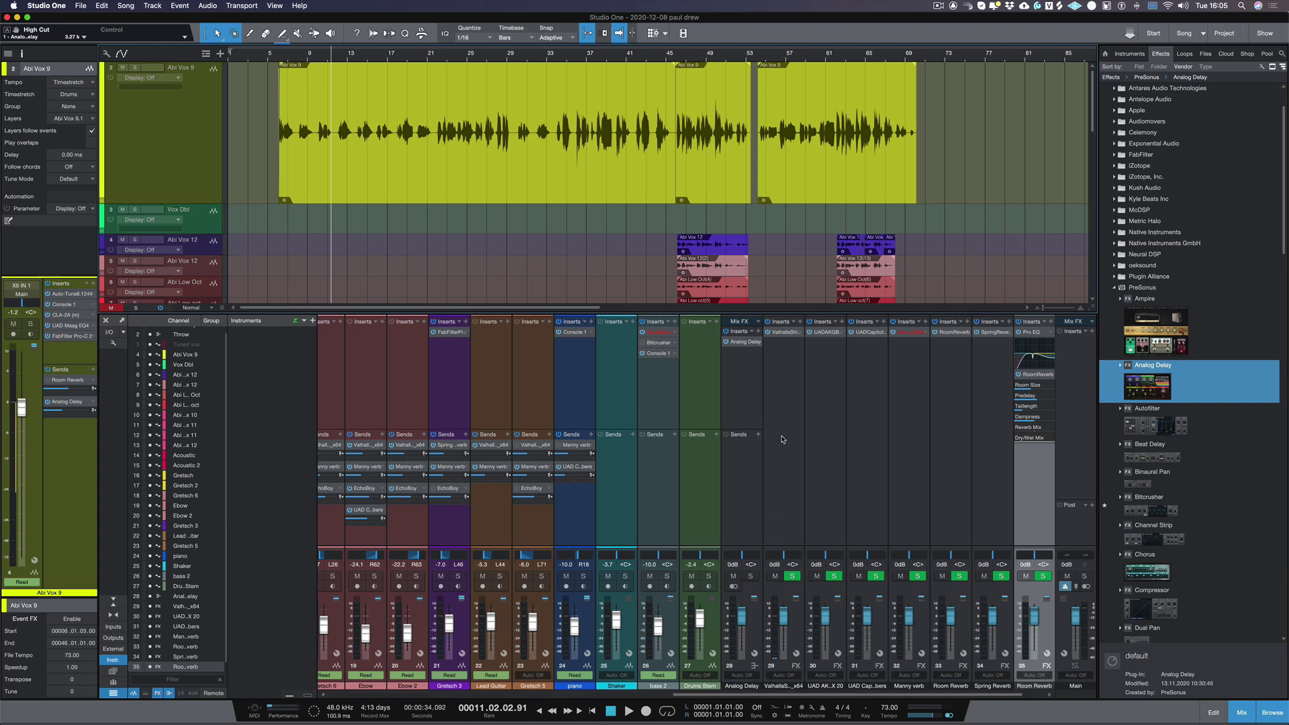
# Add a Room Reverb send to the Analog Delay channel and set it to -1.6 dB while playing from bar 6.
pyautogui.click(758, 435)
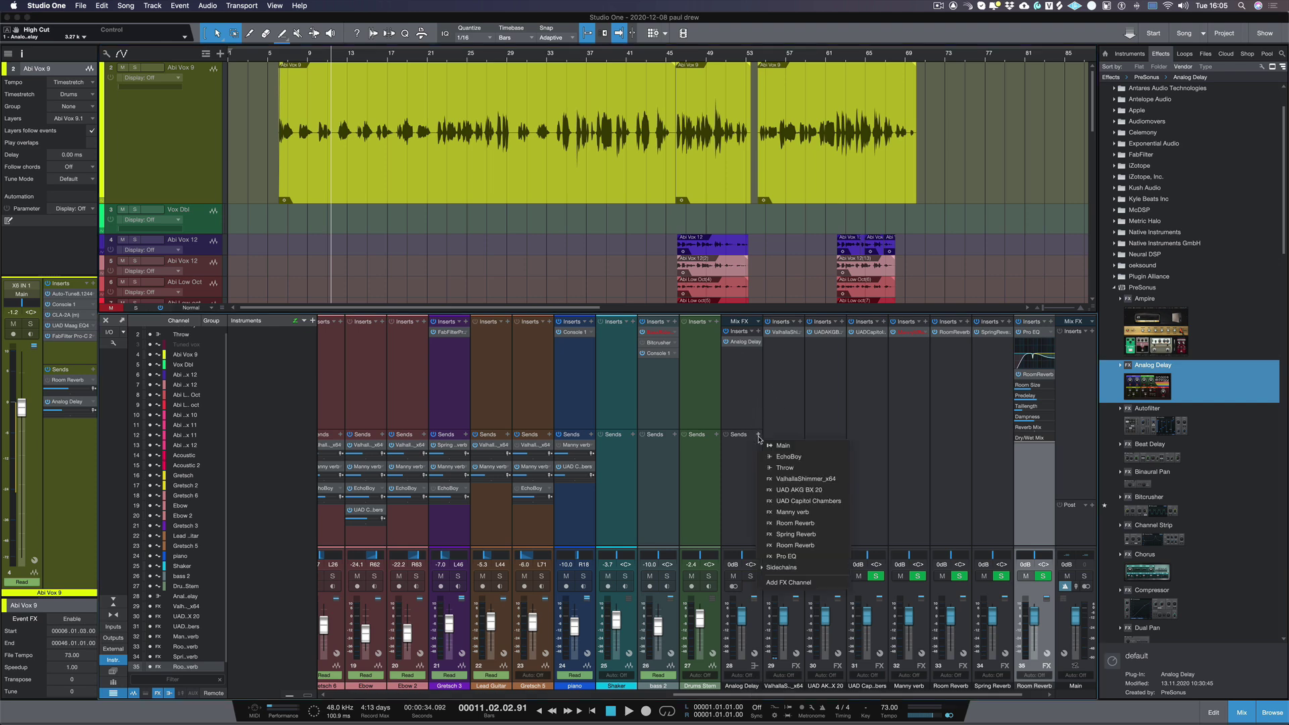
pyautogui.click(804, 546)
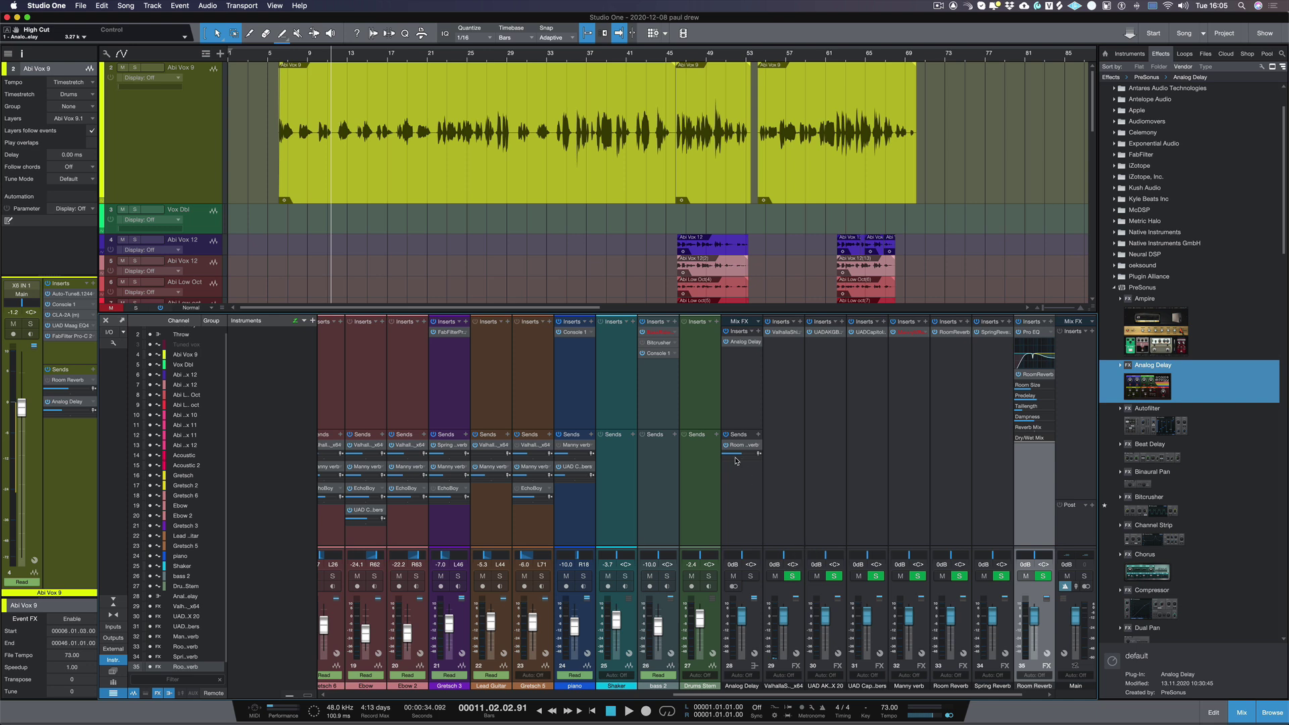
pyautogui.click(278, 55)
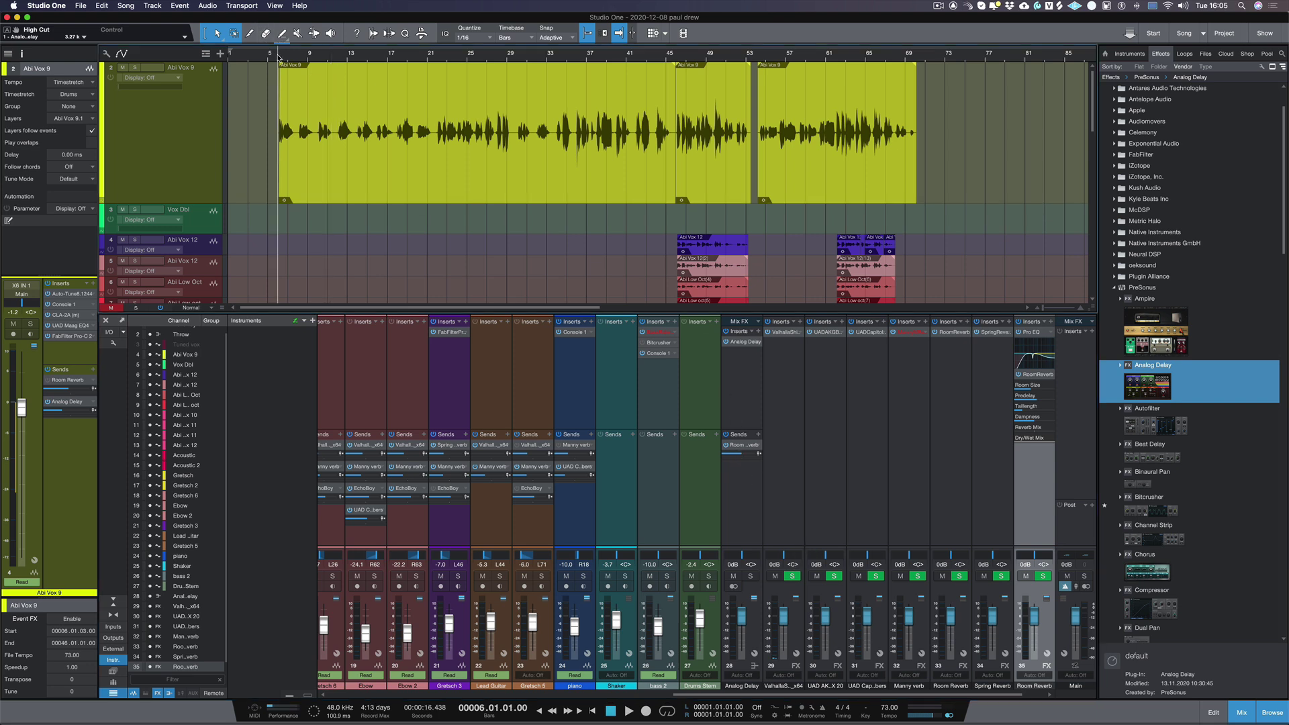
pyautogui.press('space')
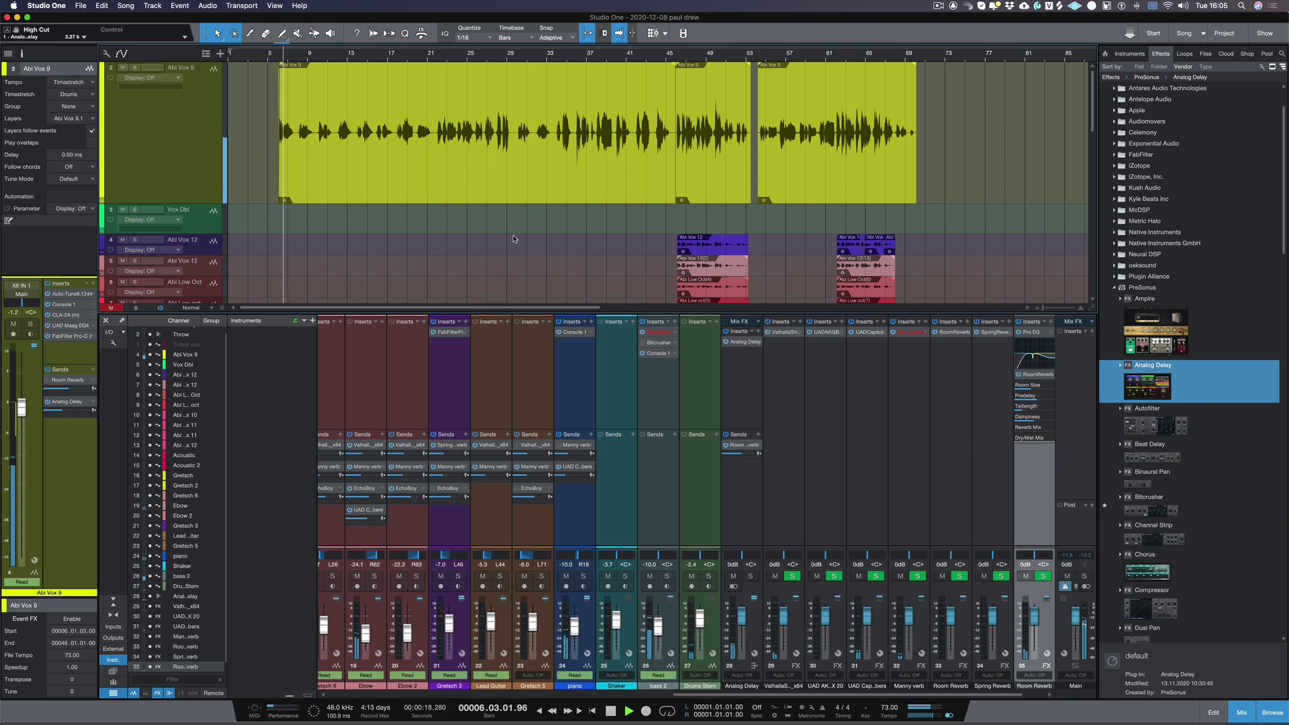
pyautogui.moveTo(743, 457)
pyautogui.moveTo(743, 457); pyautogui.dragTo(745, 458)
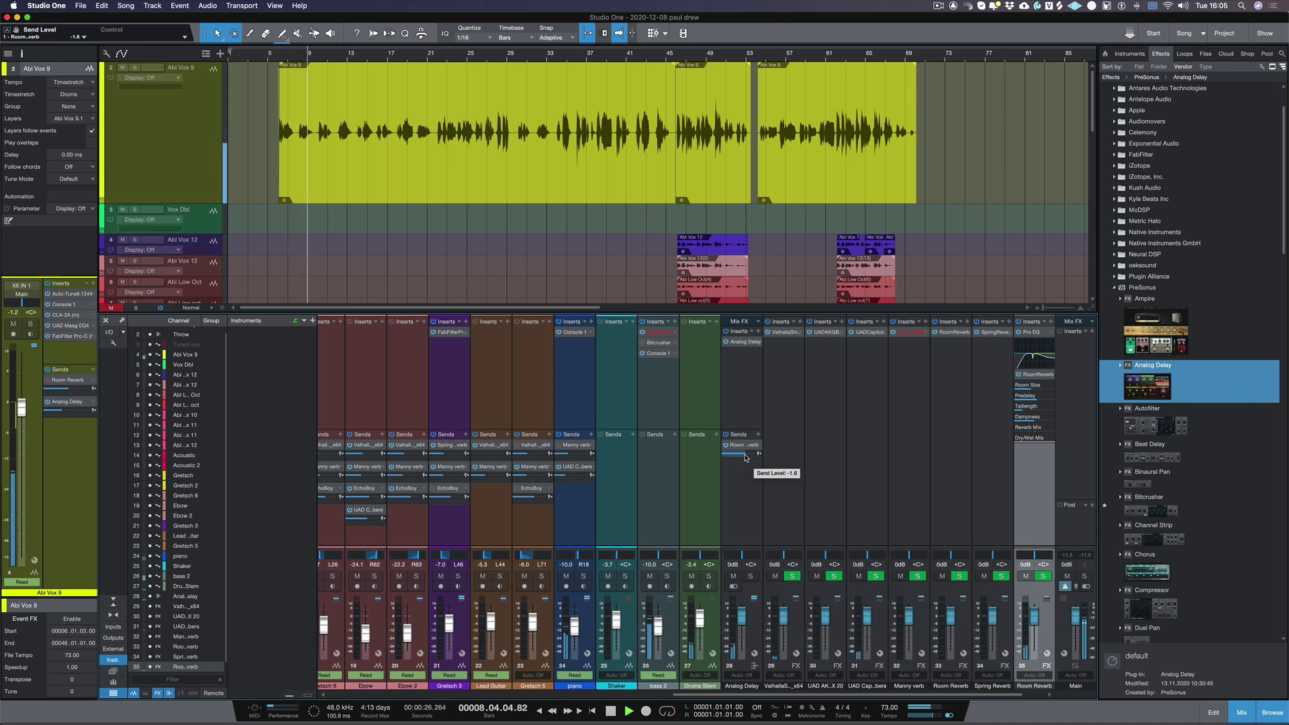
pyautogui.press('space')
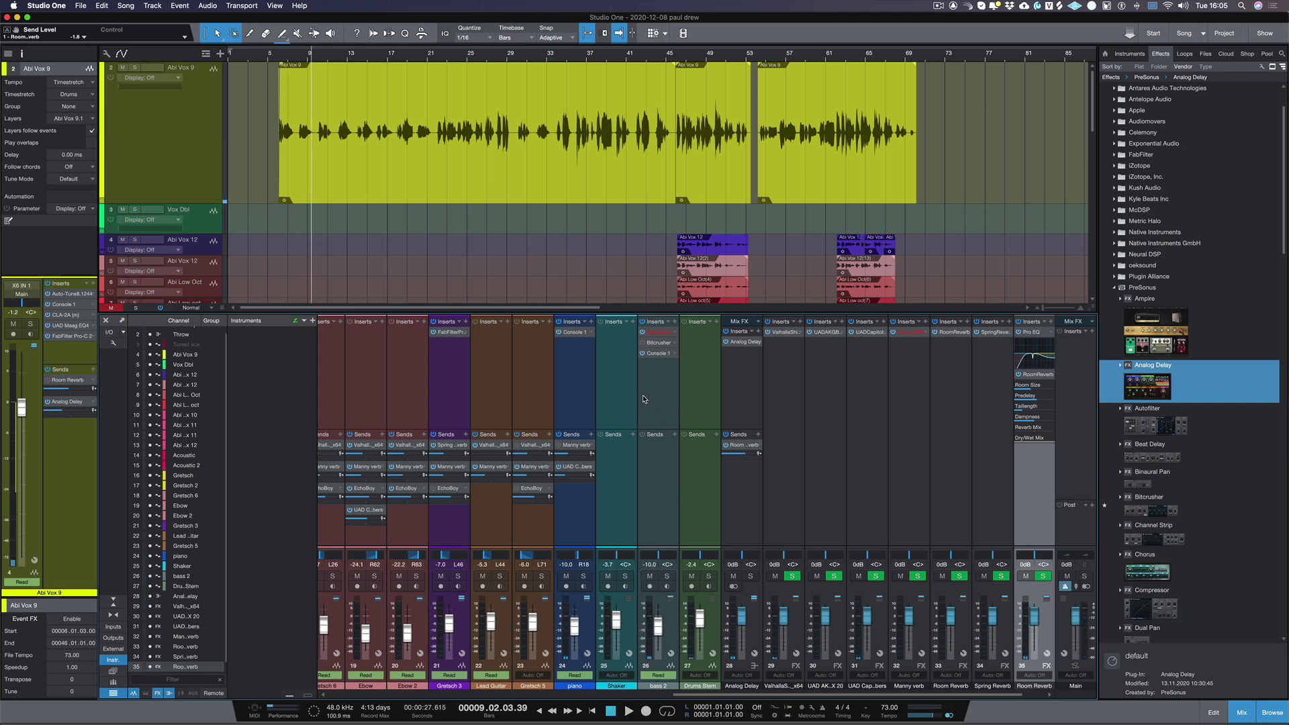
# Re-enable the lead vocal's Room Reverb send and play the song from bar 6.
pyautogui.hscroll(-10, 643, 399)
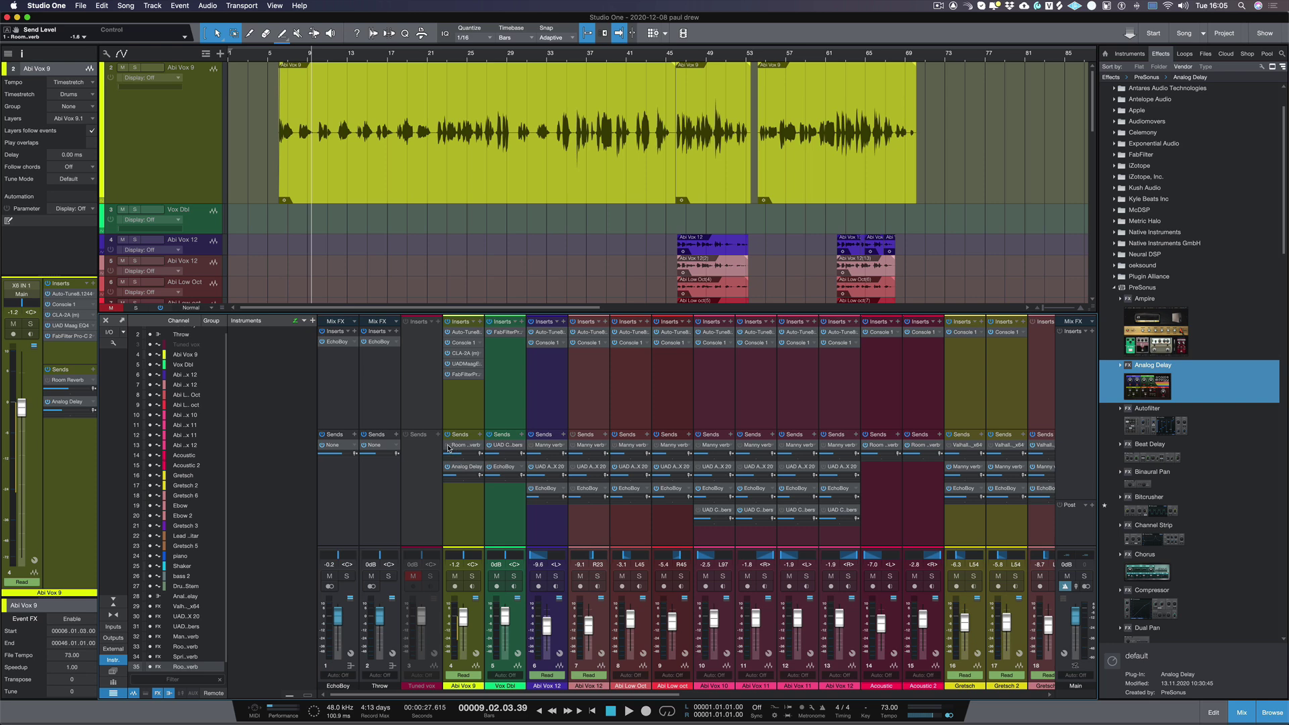
pyautogui.click(446, 445)
pyautogui.click(284, 59)
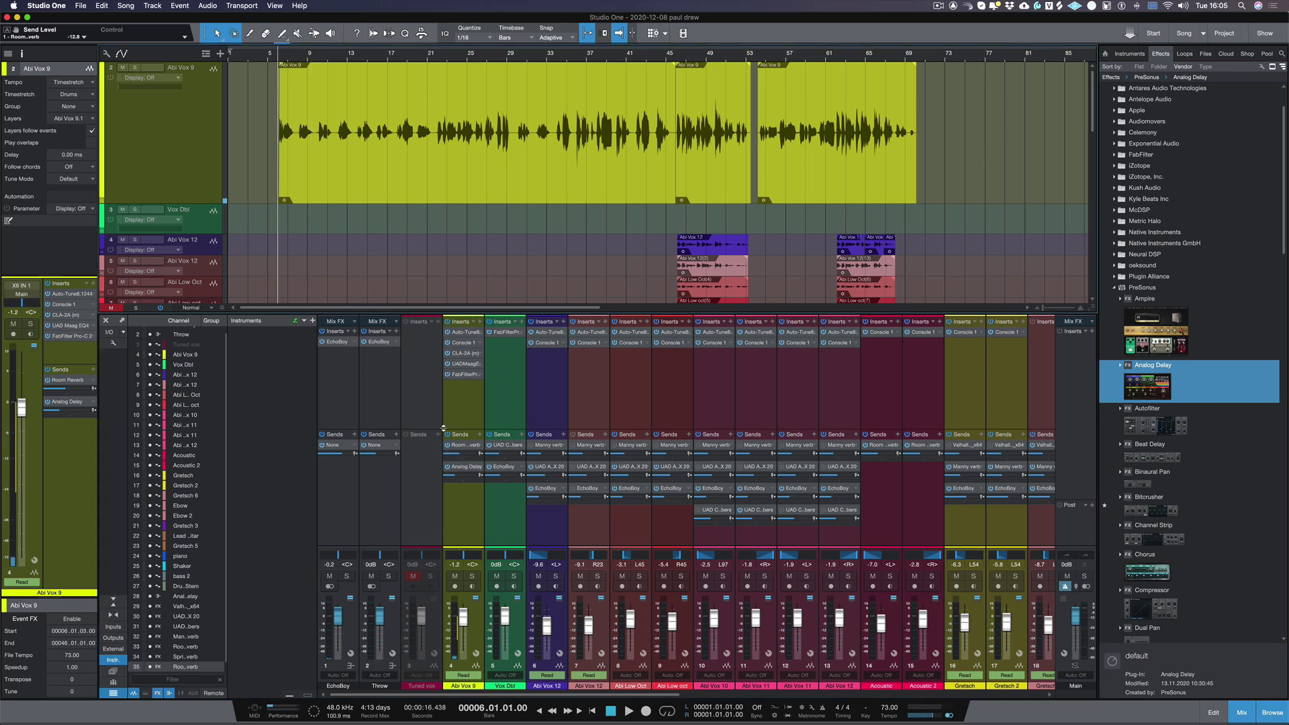
pyautogui.press('space')
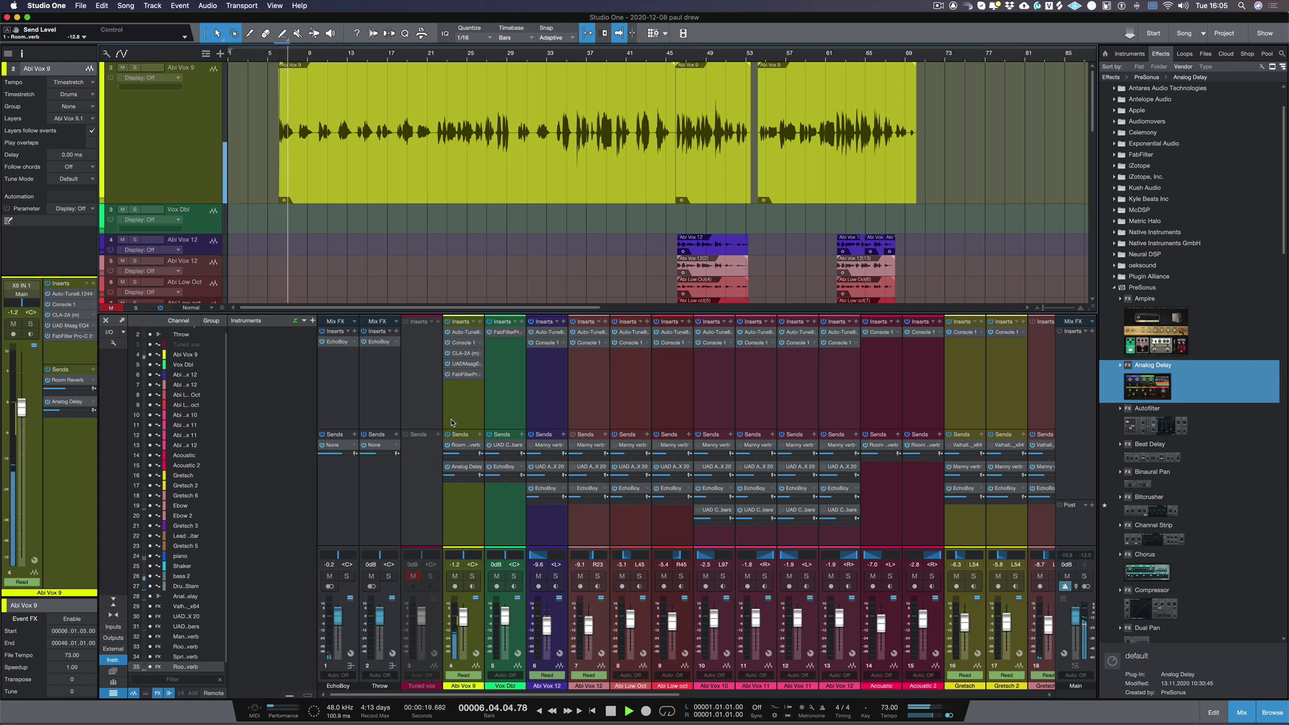
# Balance the lead vocal's sends during playback, with Room Reverb at about -11 dB and Analog Delay at about -25 dB.
pyautogui.moveTo(453, 478); pyautogui.dragTo(461, 457)
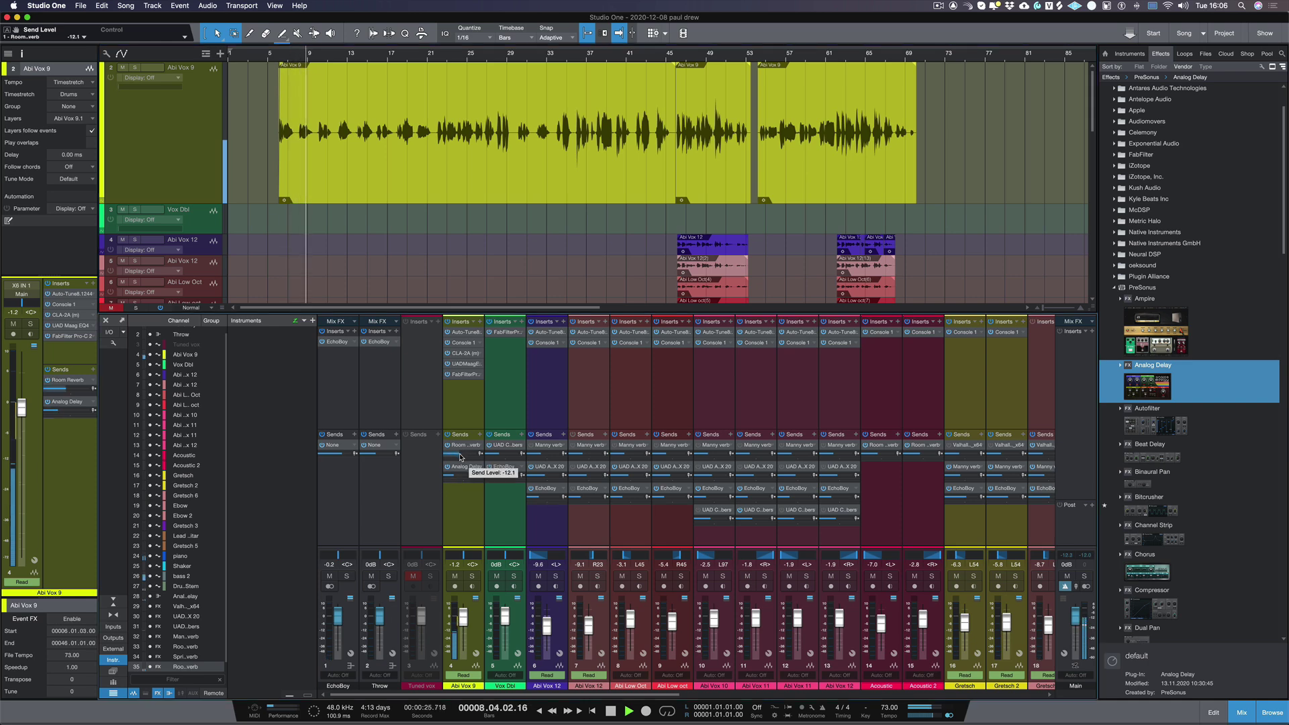
pyautogui.moveTo(461, 457); pyautogui.dragTo(454, 480)
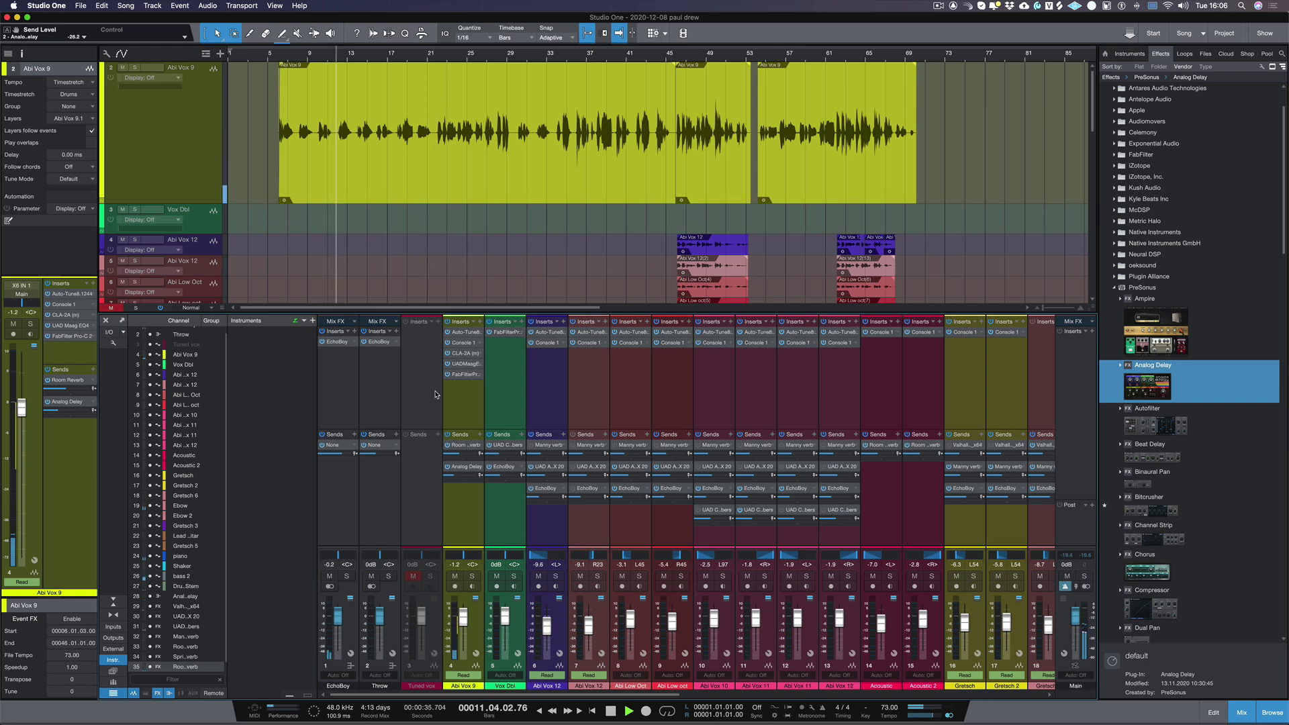
pyautogui.moveTo(454, 478)
pyautogui.moveTo(454, 478); pyautogui.dragTo(459, 478)
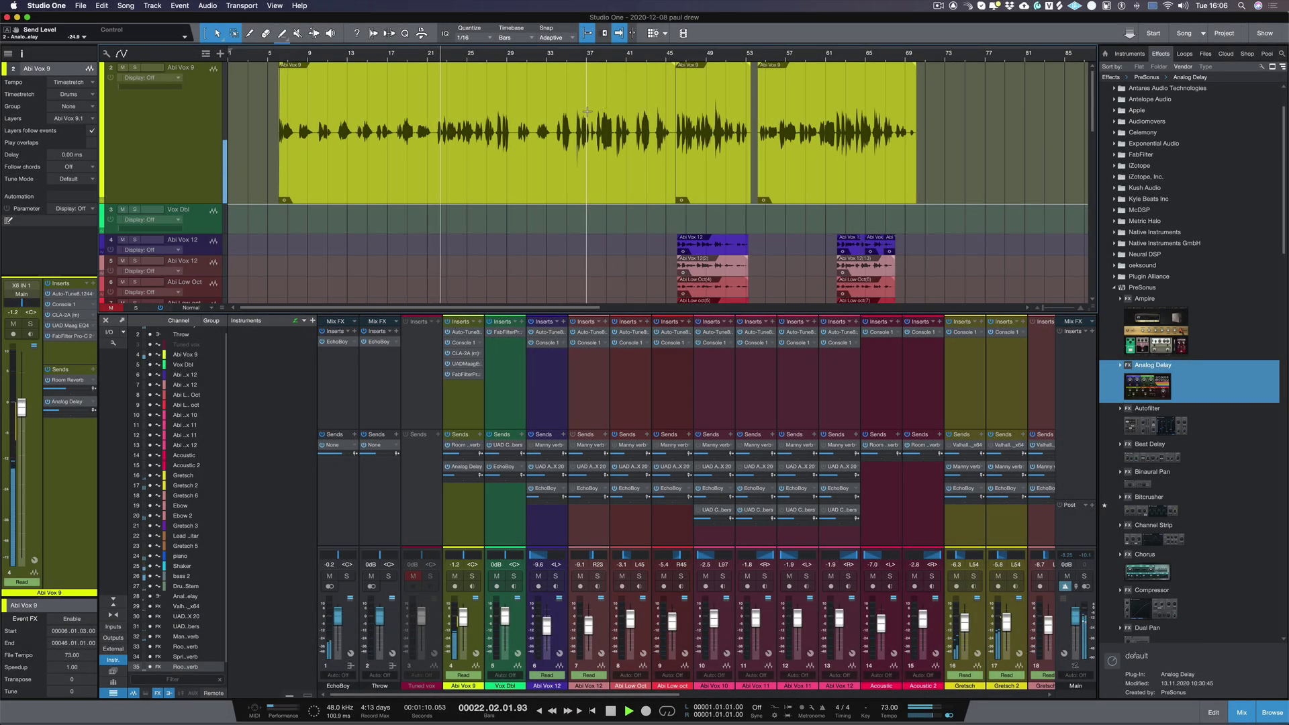
pyautogui.moveTo(460, 457)
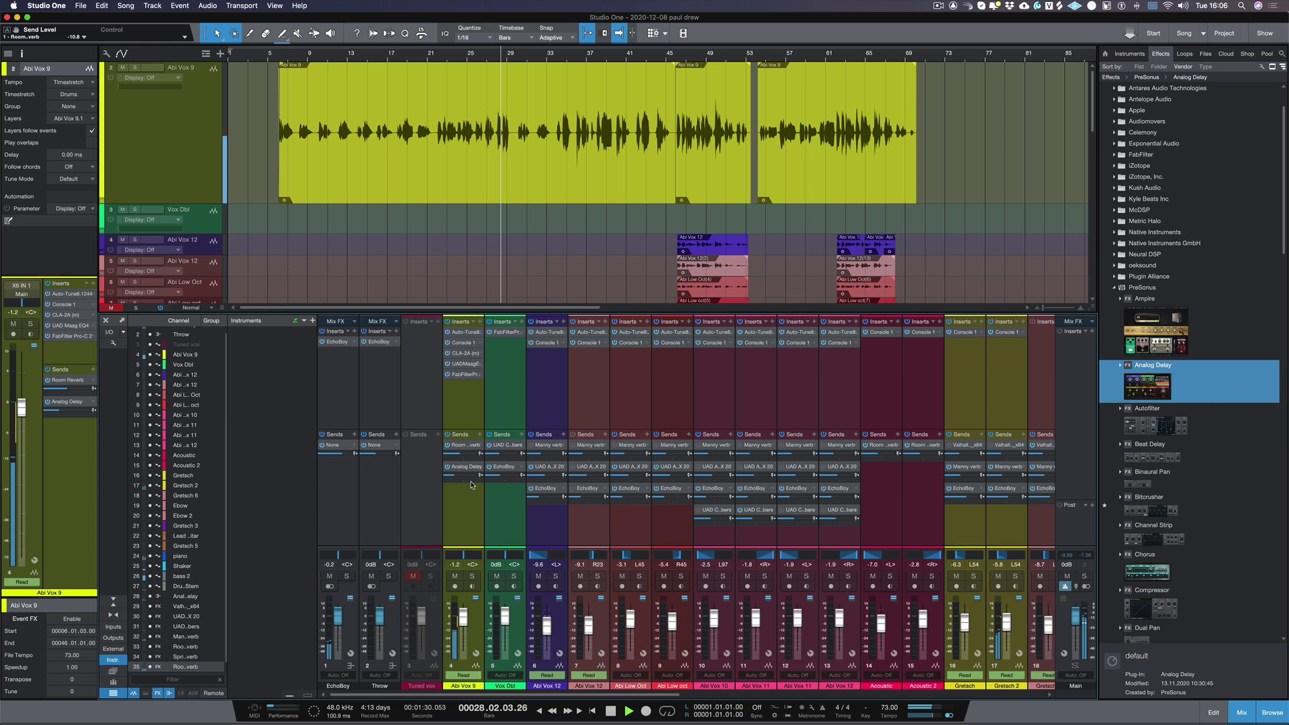
pyautogui.moveTo(453, 478)
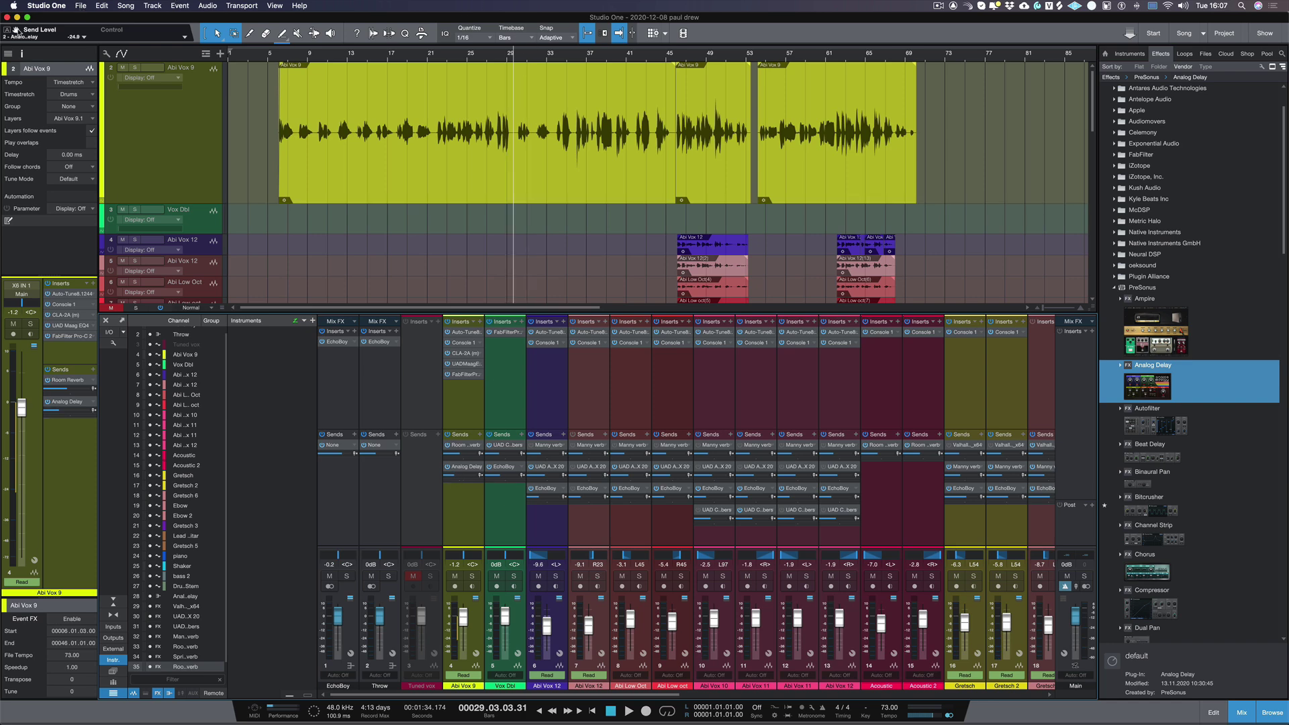
# Show the Analog Delay send level automation on the lead vocal track and locate the phrase ending near bar 29.
pyautogui.click(14, 30)
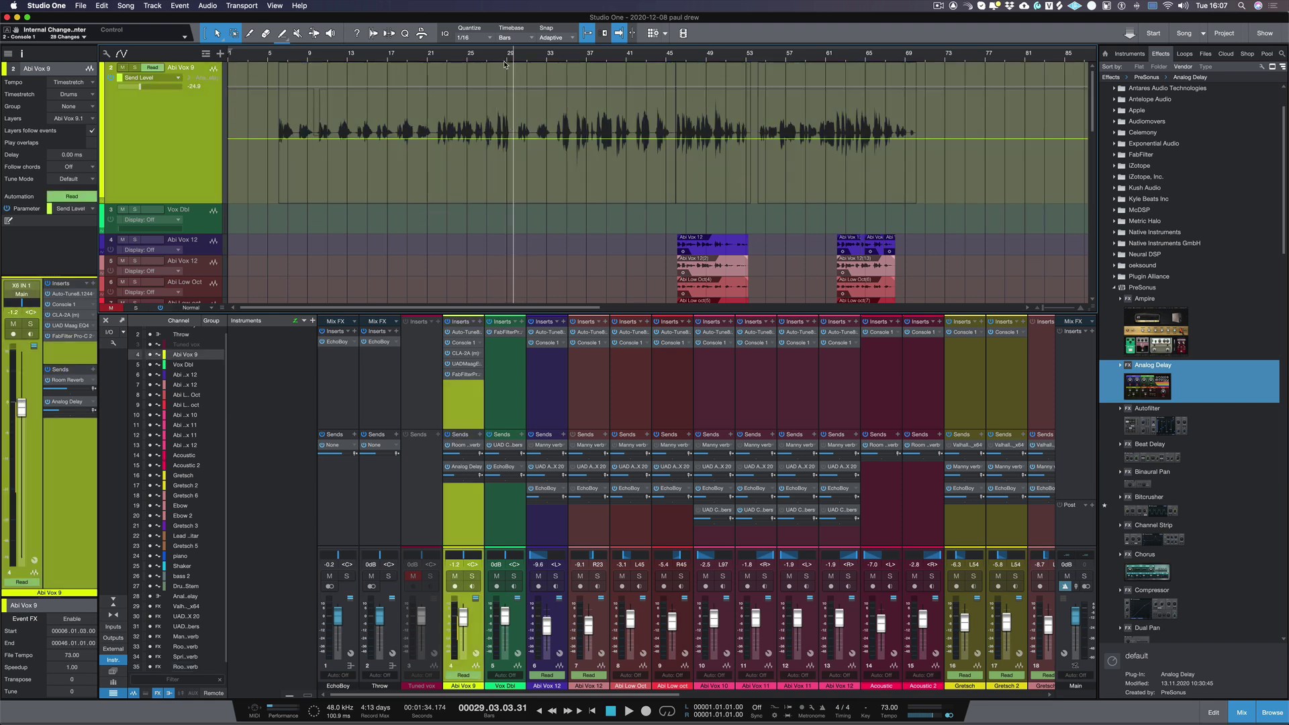
pyautogui.scroll(10, 502, 64)
pyautogui.scroll(1, 505, 64)
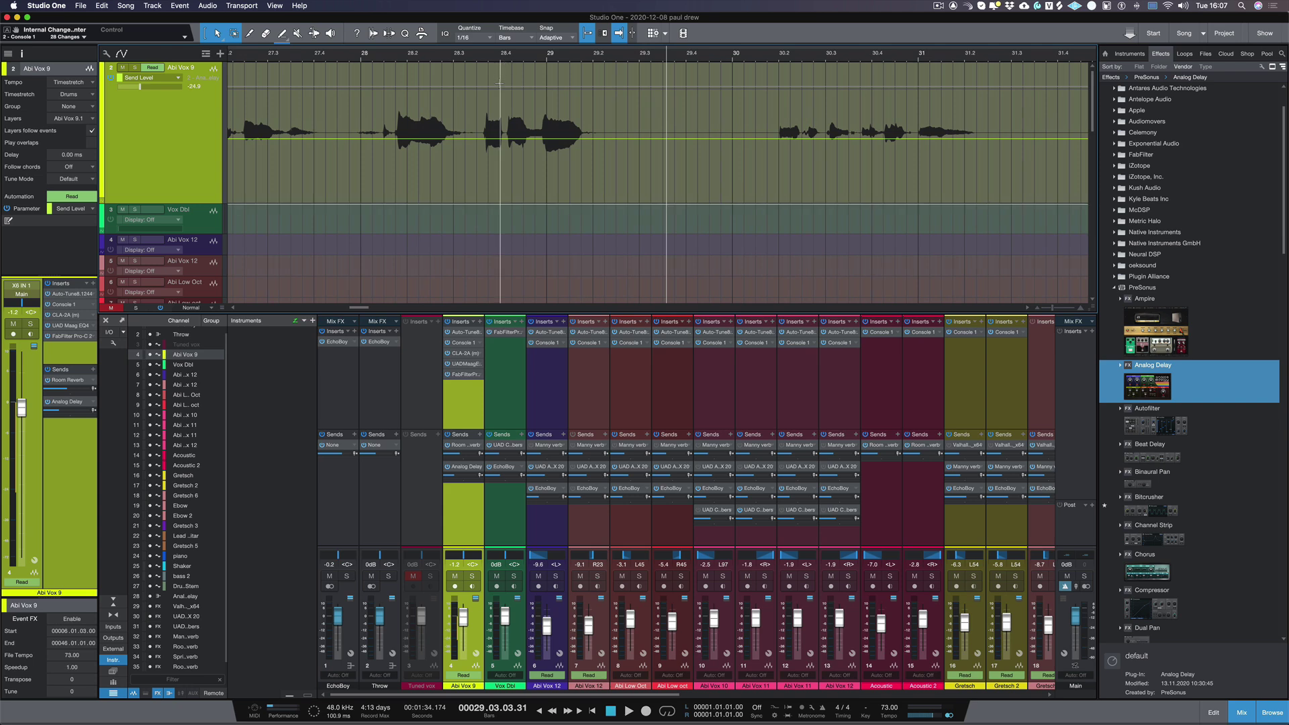
pyautogui.press('space')
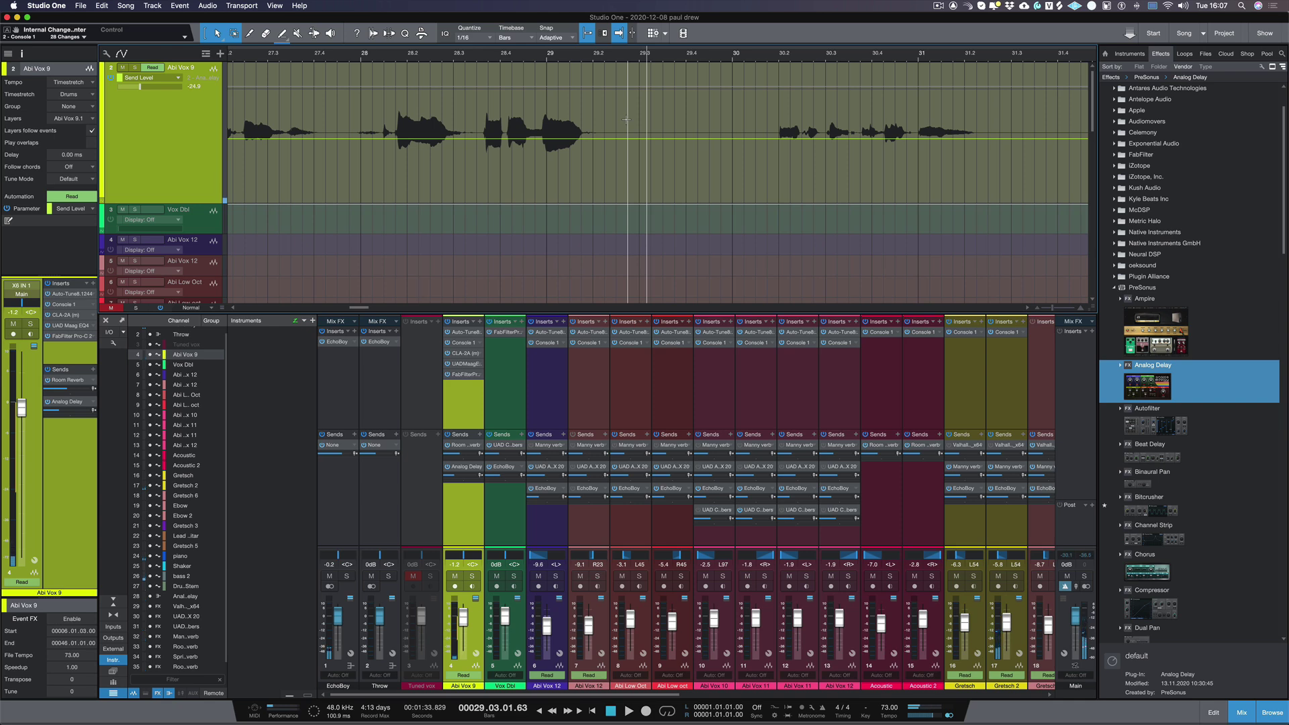
# Raise the delay send automation by 5.3 dB to -19.7 dB over the vocal phrase's last word at bar 29, and audition it.
pyautogui.moveTo(613, 124); pyautogui.dragTo(557, 78)
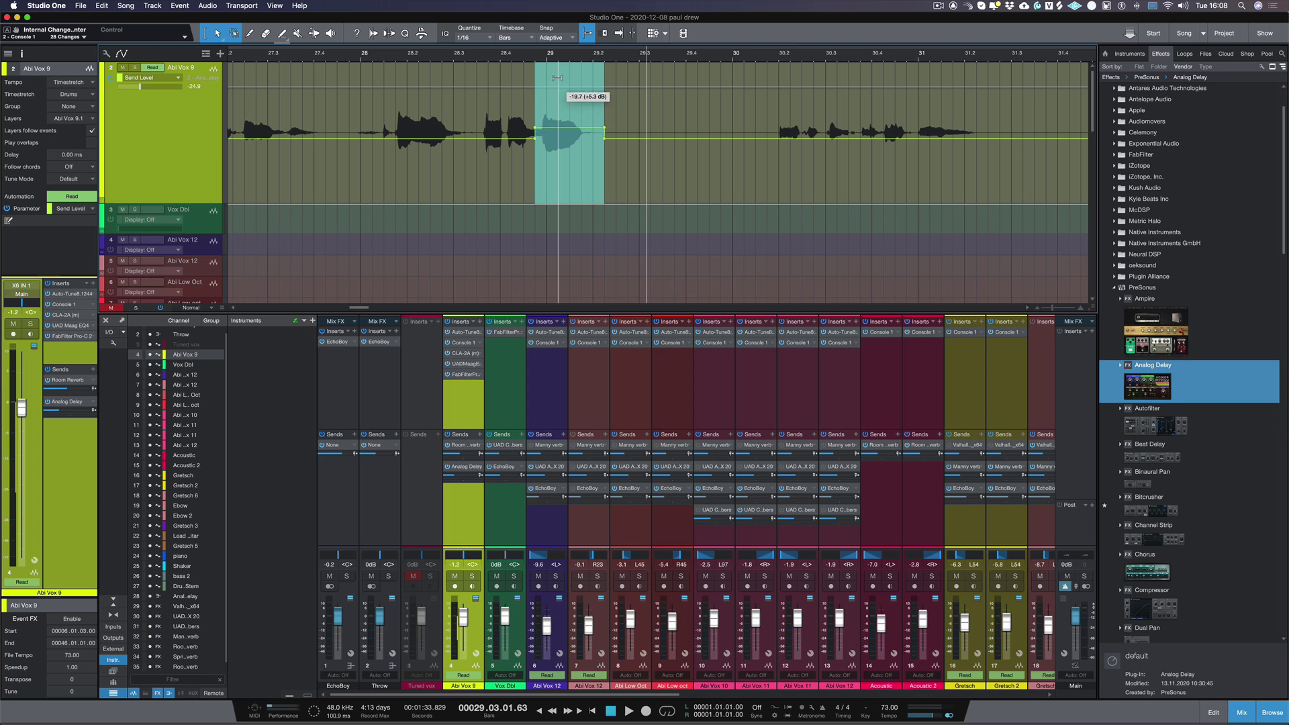
pyautogui.click(435, 169)
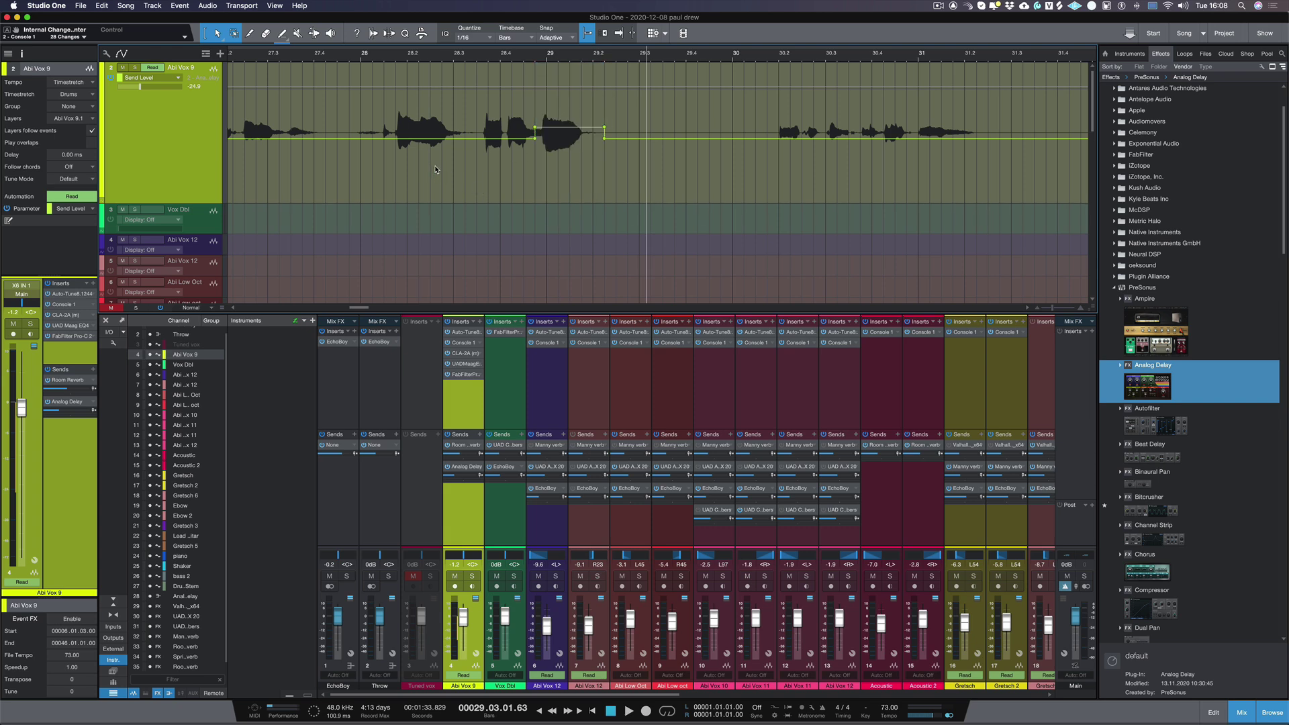
pyautogui.click(390, 160)
pyautogui.press('space')
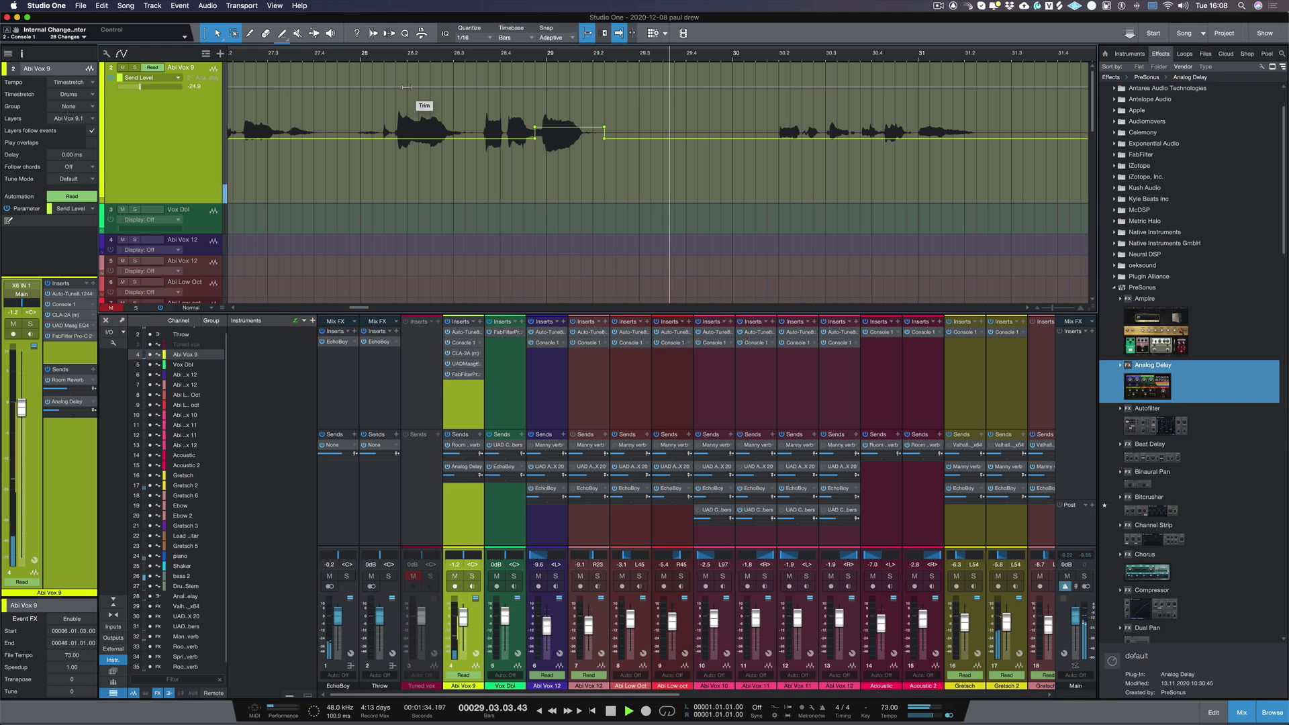
pyautogui.press('space')
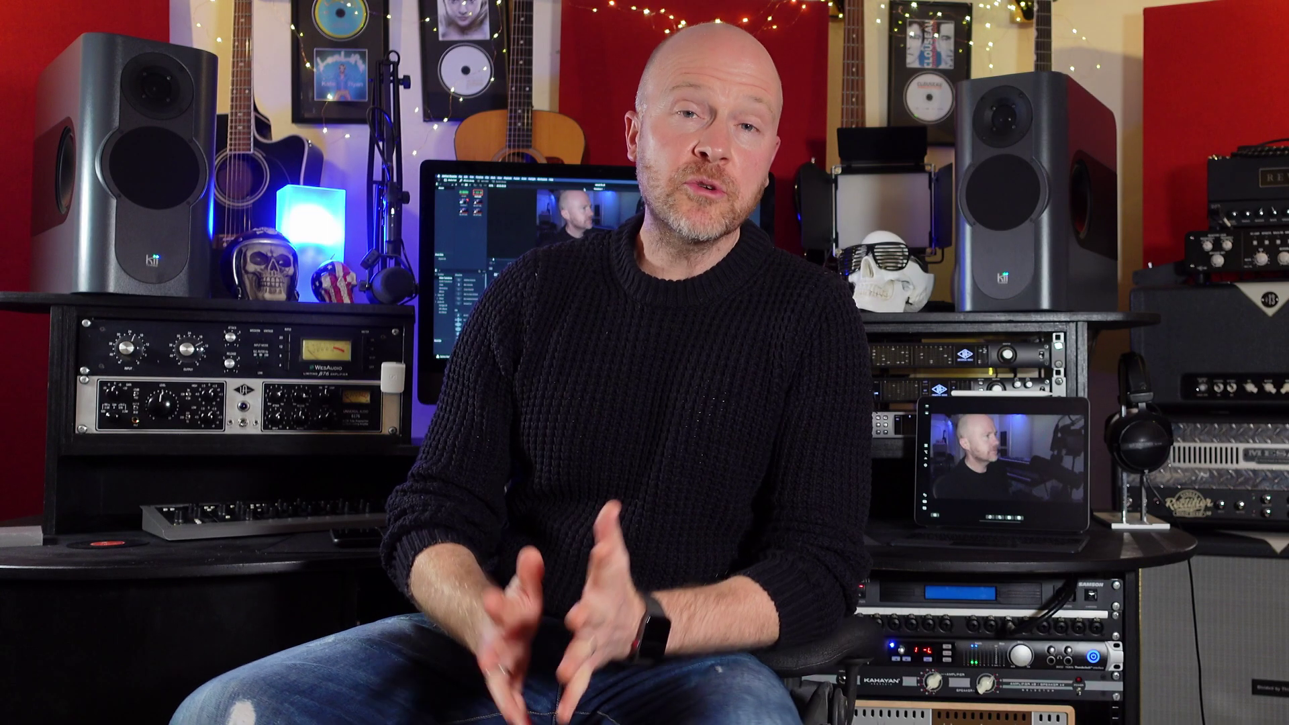